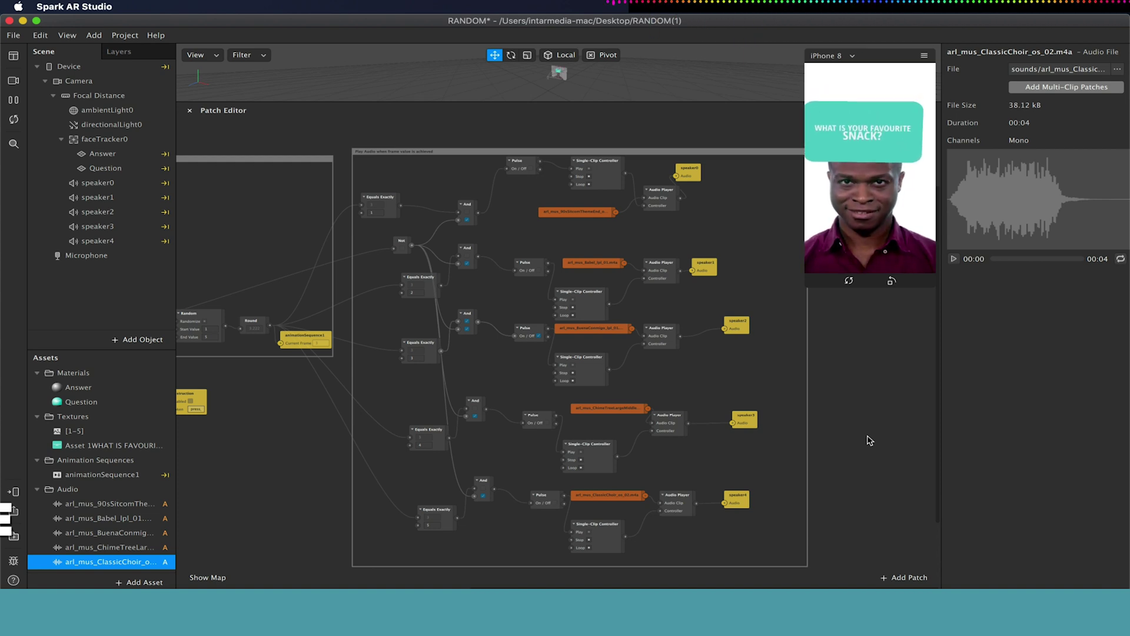
Step: Scroll the Patch Editor canvas back to the Randomise Effect group
scroll(870, 440, "left", 10)
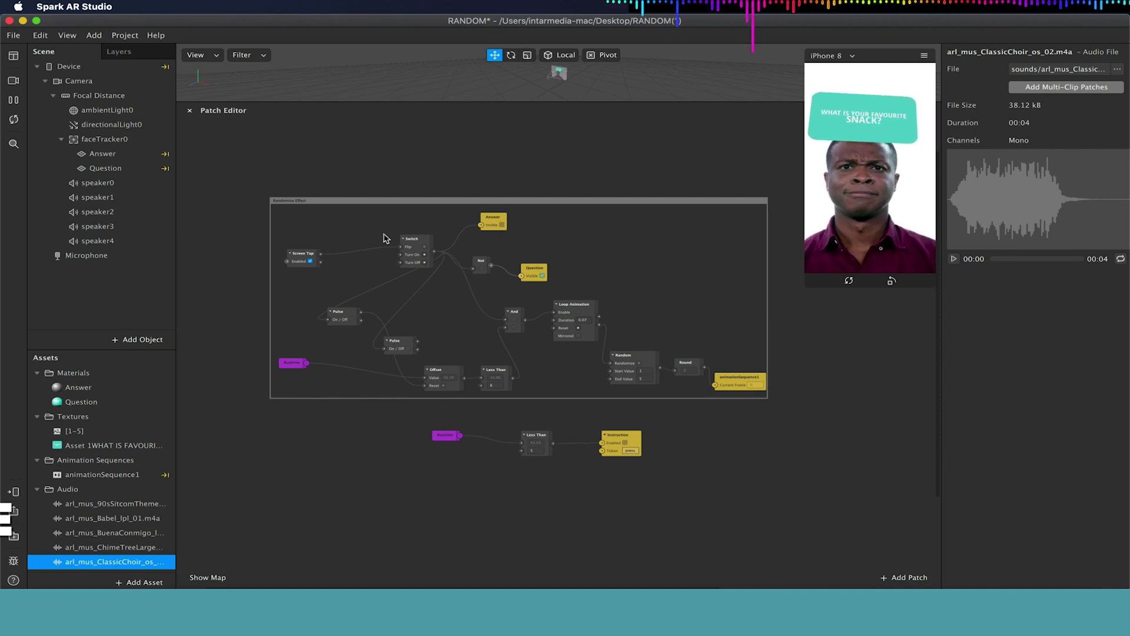
Step: Move the Switch patch up-left and widen the Randomise Effect box slightly
left_click_drag(415, 240, 388, 231)
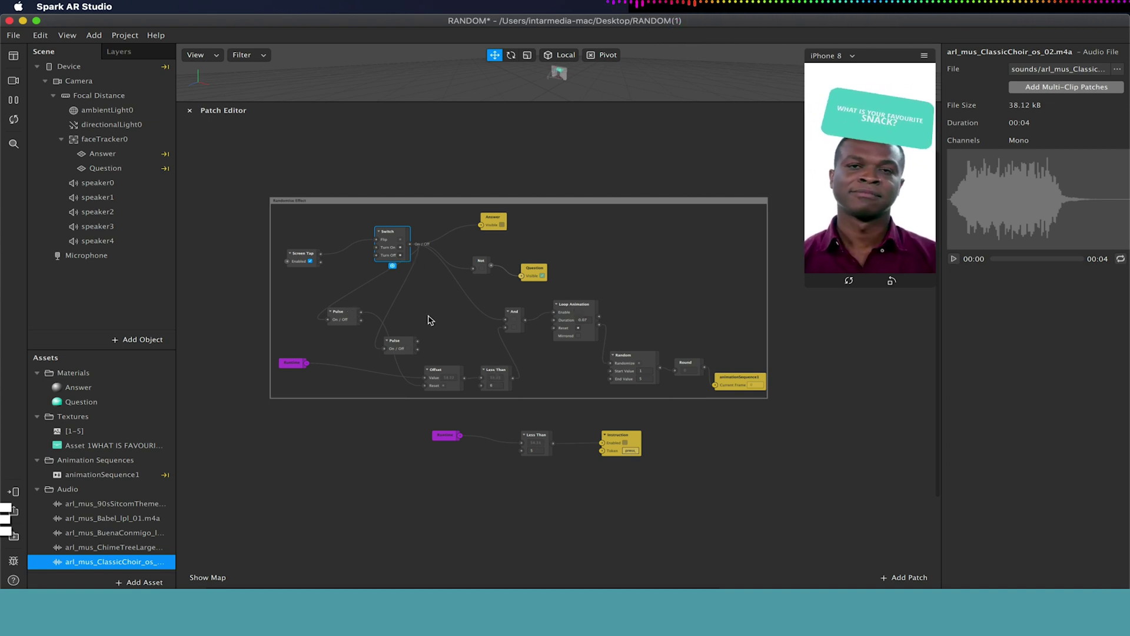
left_click(514, 318)
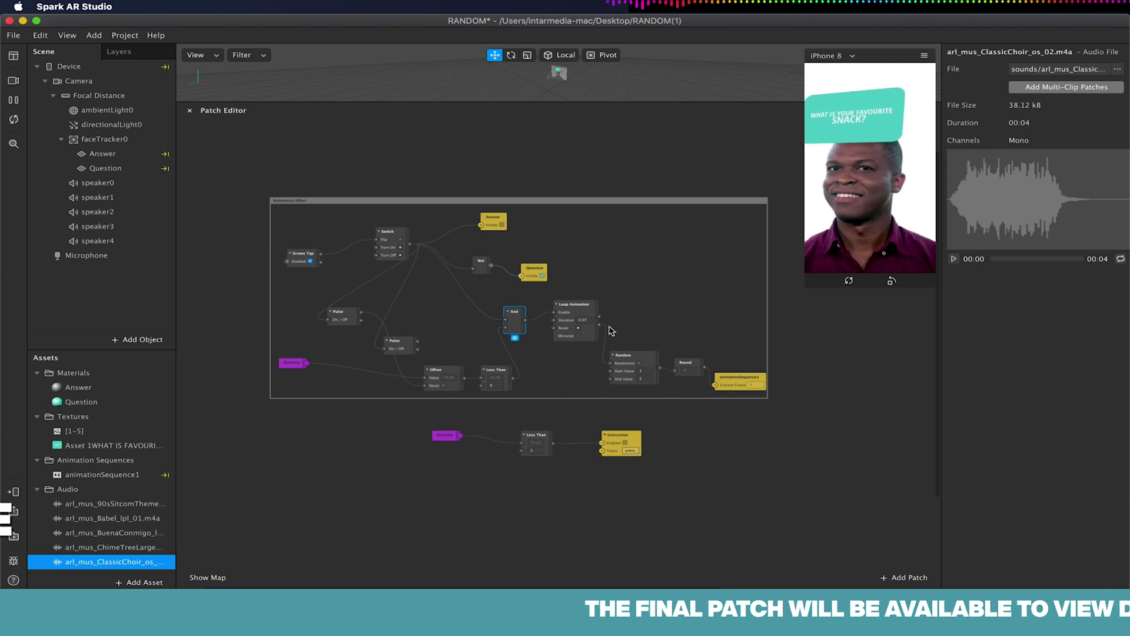
left_click_drag(768, 348, 775, 340)
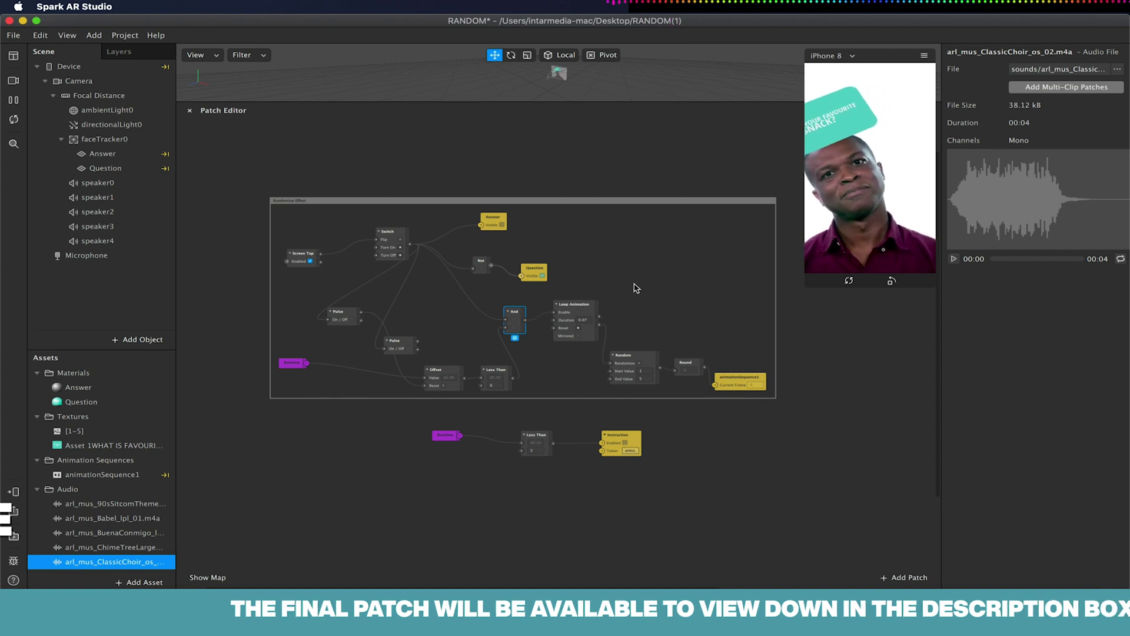
Step: Drag a new connection from the Less Than patch's output onto empty canvas
left_click_drag(650, 291, 550, 273)
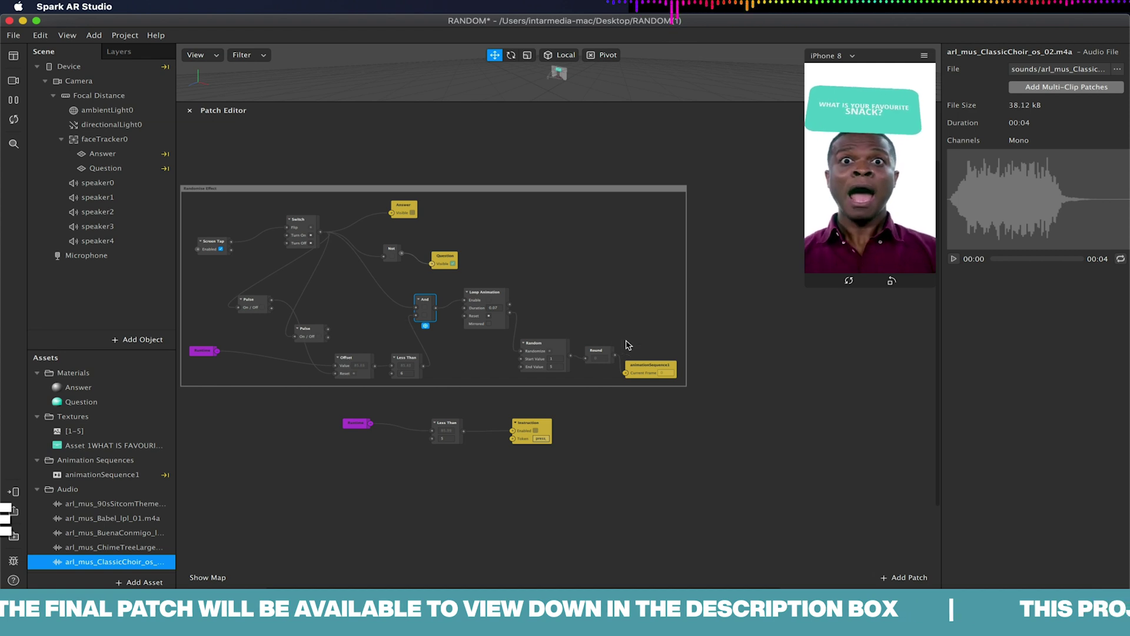
left_click(662, 304)
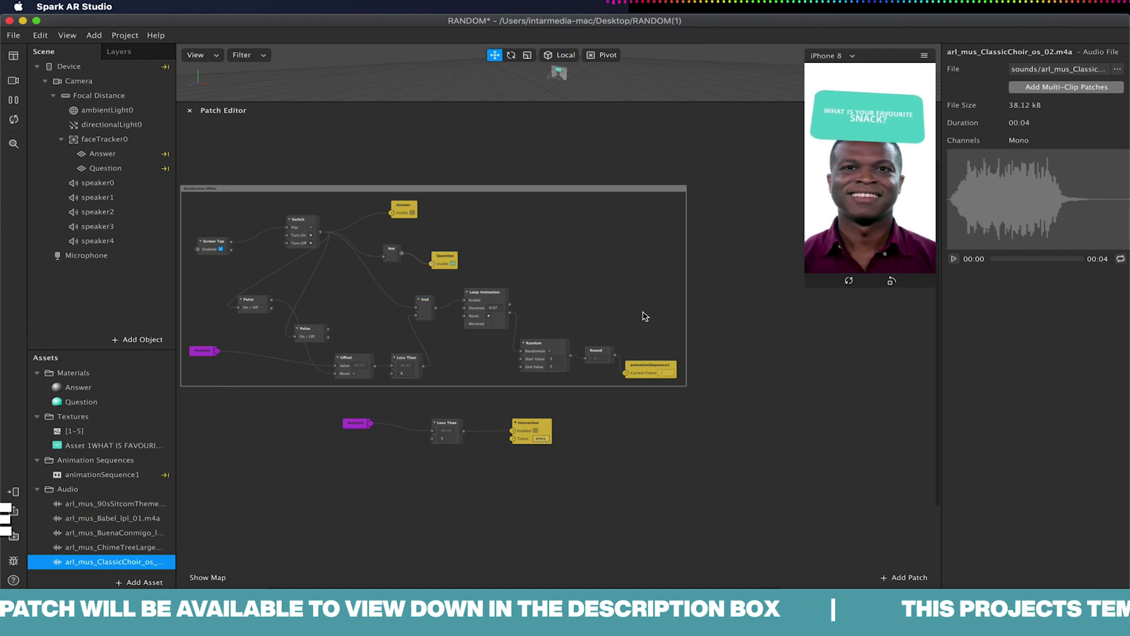
left_click(412, 364)
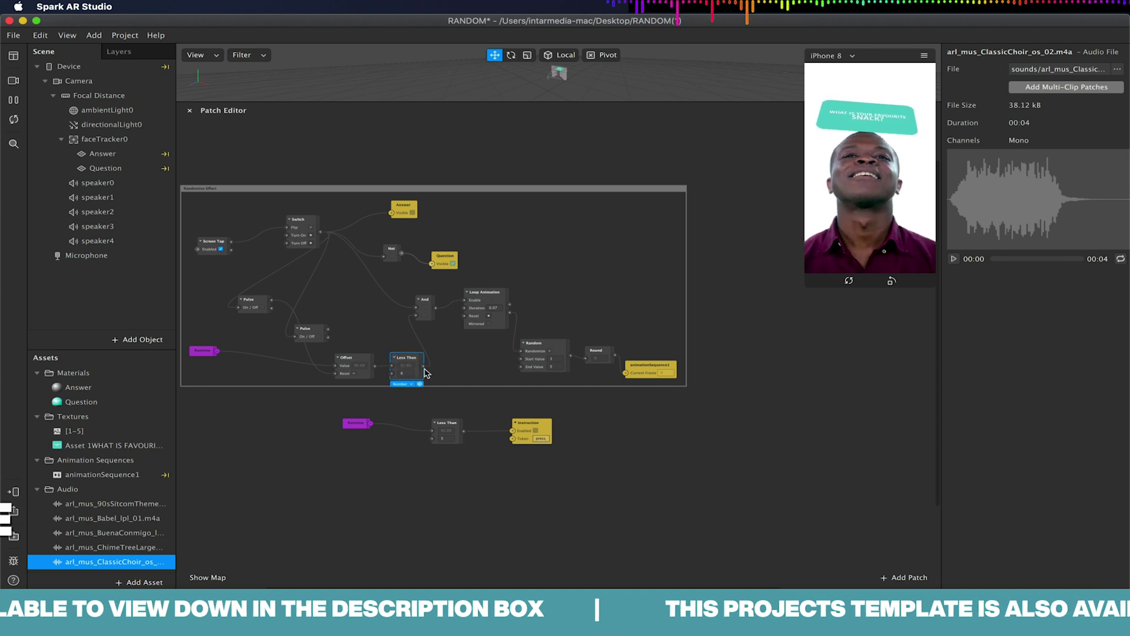
left_click_drag(424, 367, 619, 262)
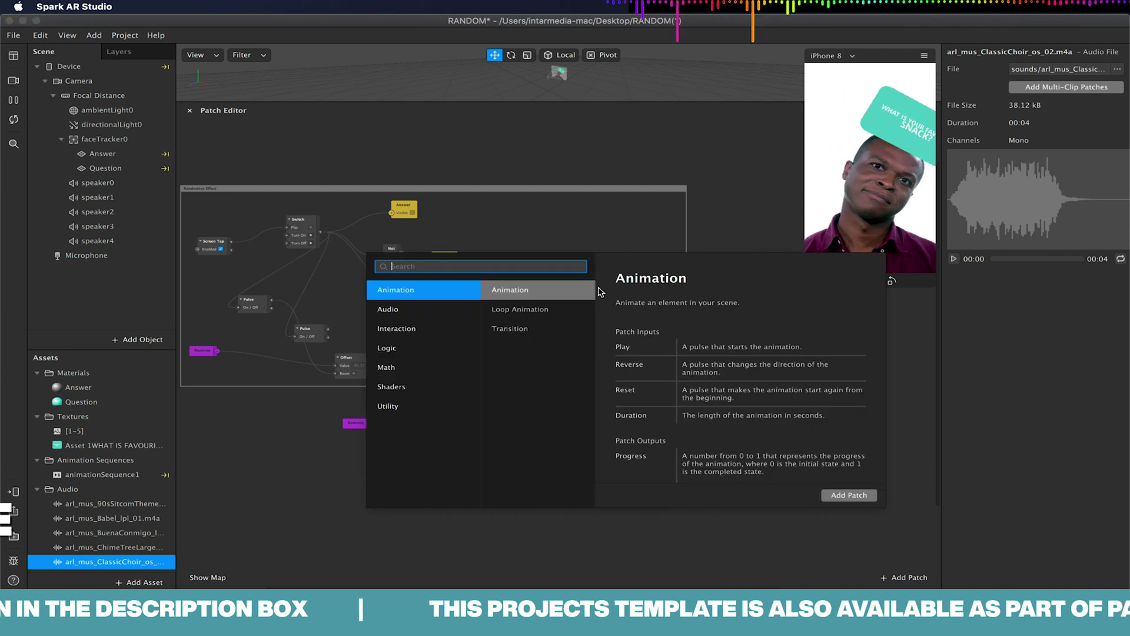
Step: Add a Not patch fed by Less Than and move it up
type("not")
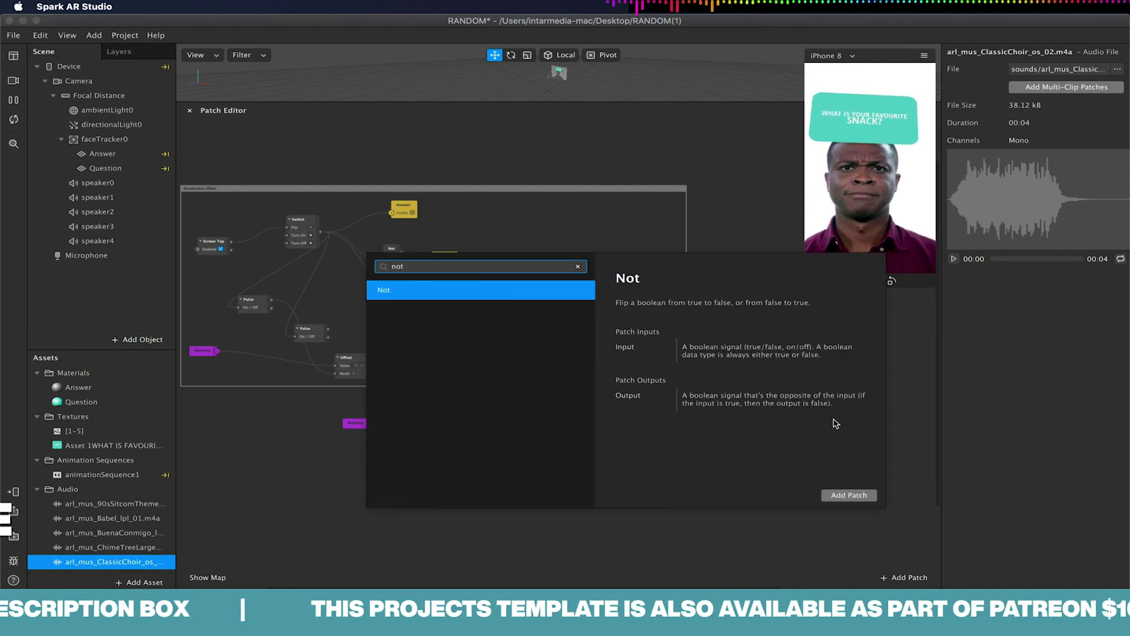
left_click(849, 494)
left_click_drag(727, 340, 460, 328)
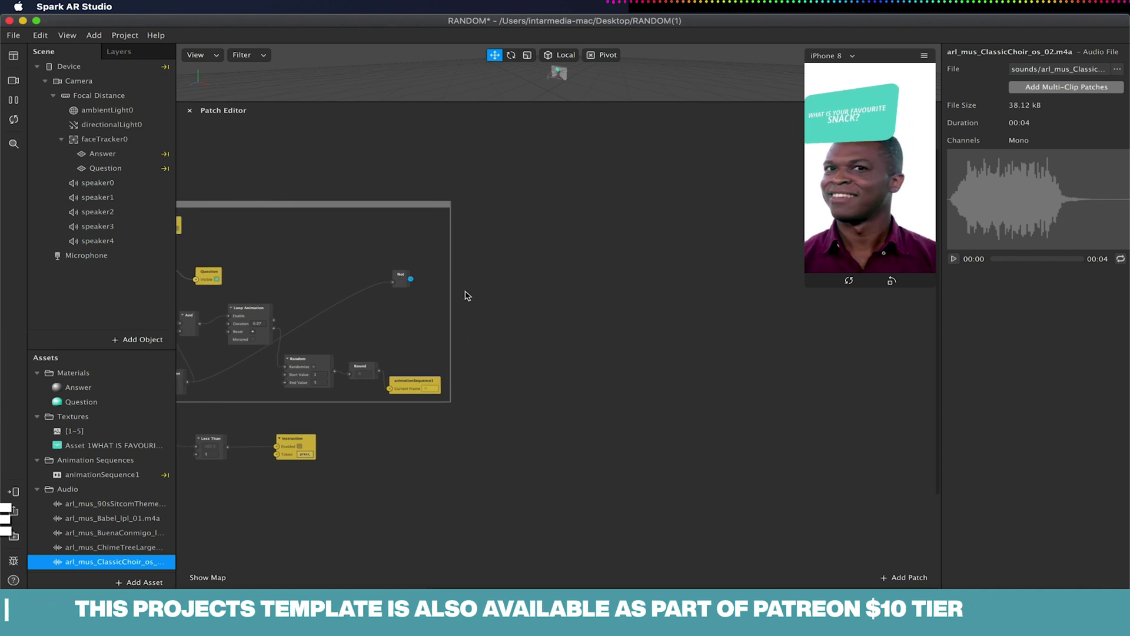
left_click(397, 275)
left_click_drag(397, 275, 402, 259)
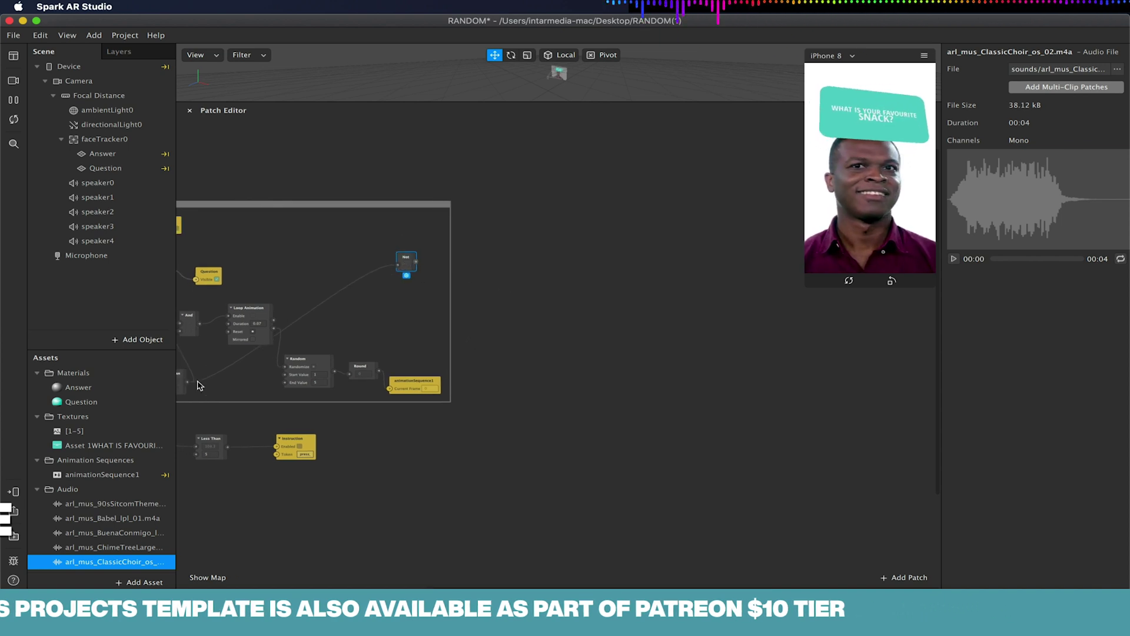
left_click_drag(241, 396, 315, 392)
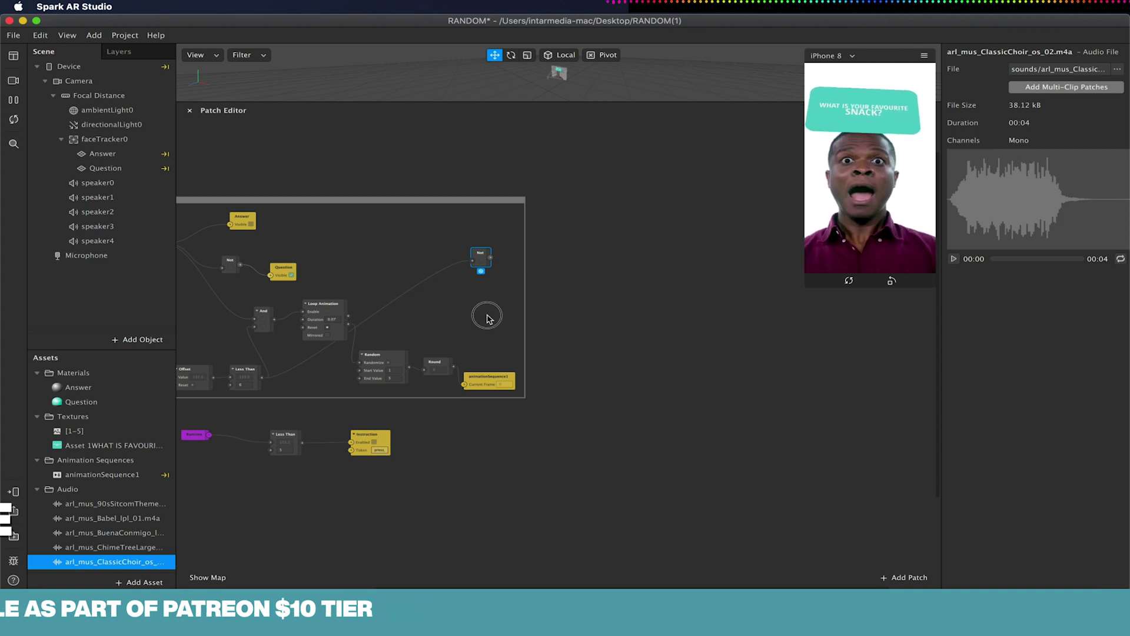
scroll(430, 316, "right", 5)
scroll(412, 295, "left", 1)
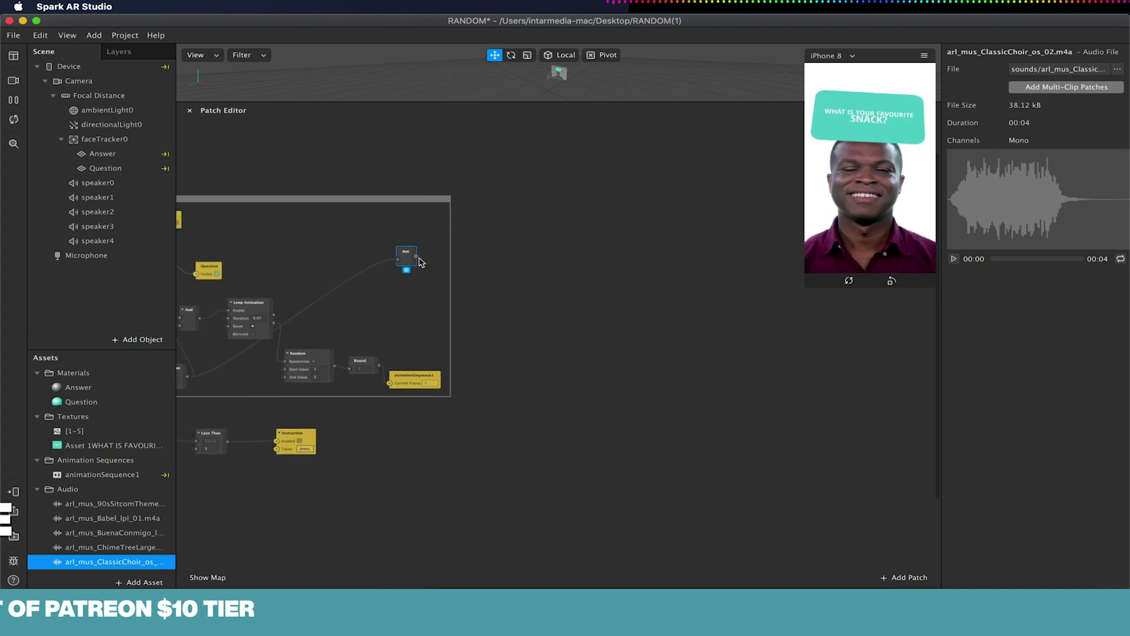
Step: Add an And patch to the right of the group, taking the Not output
right_click(527, 229)
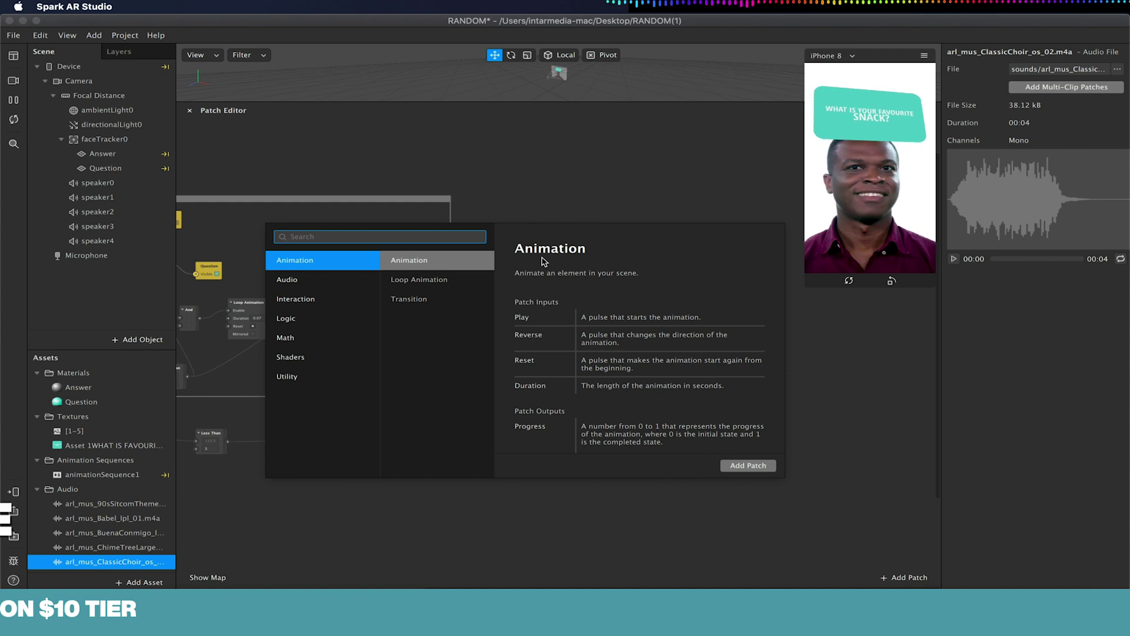
type("ando")
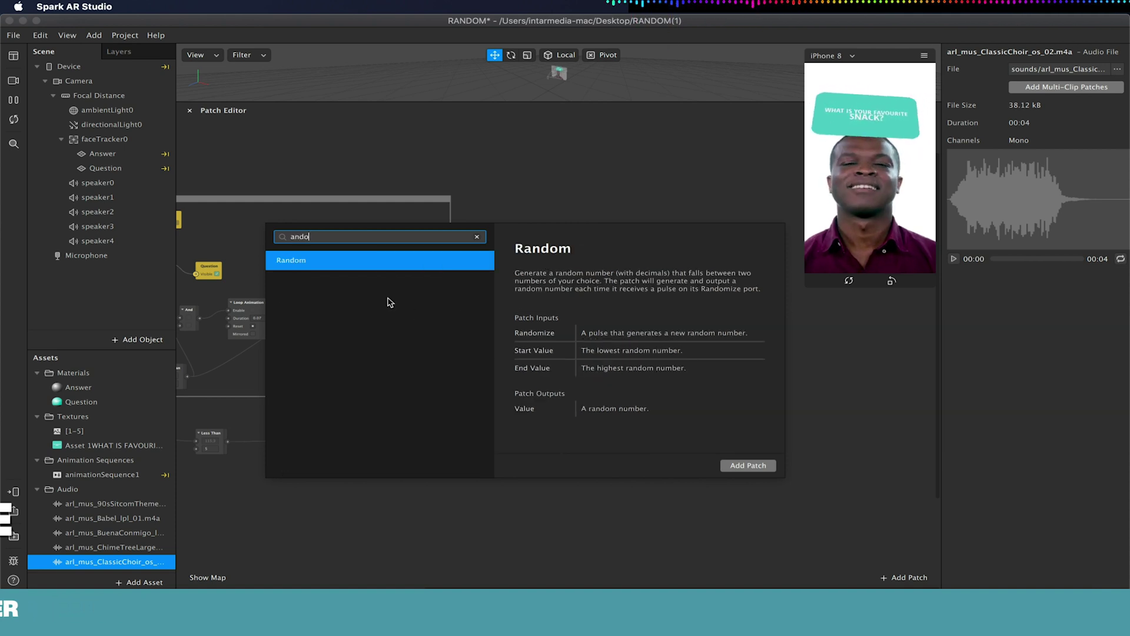
key("BackSpace")
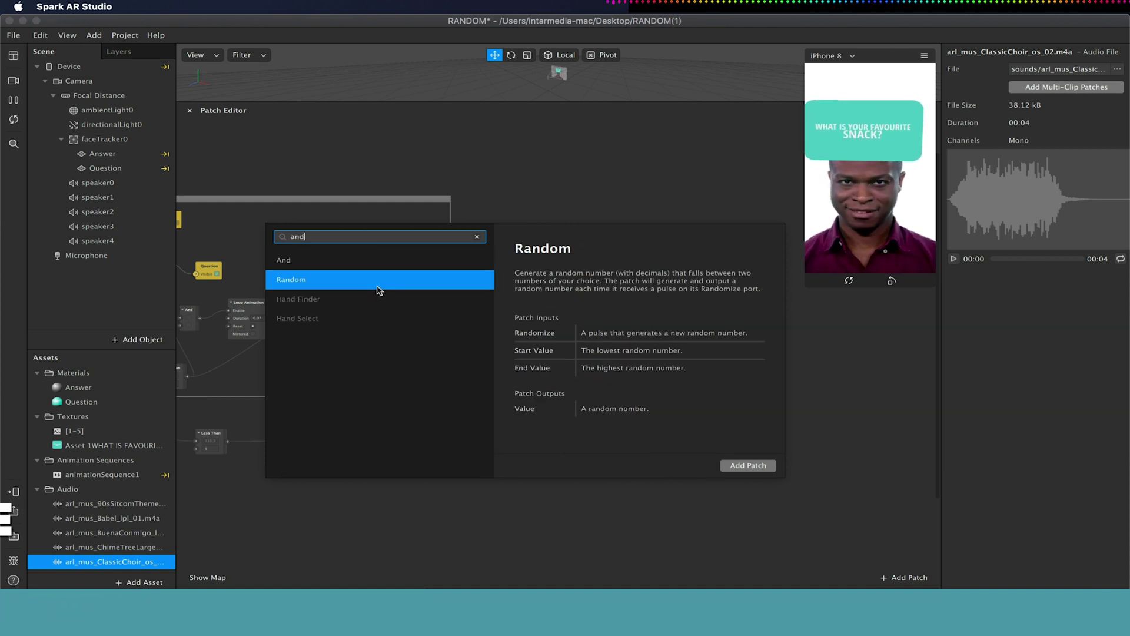
left_click(289, 261)
left_click(748, 466)
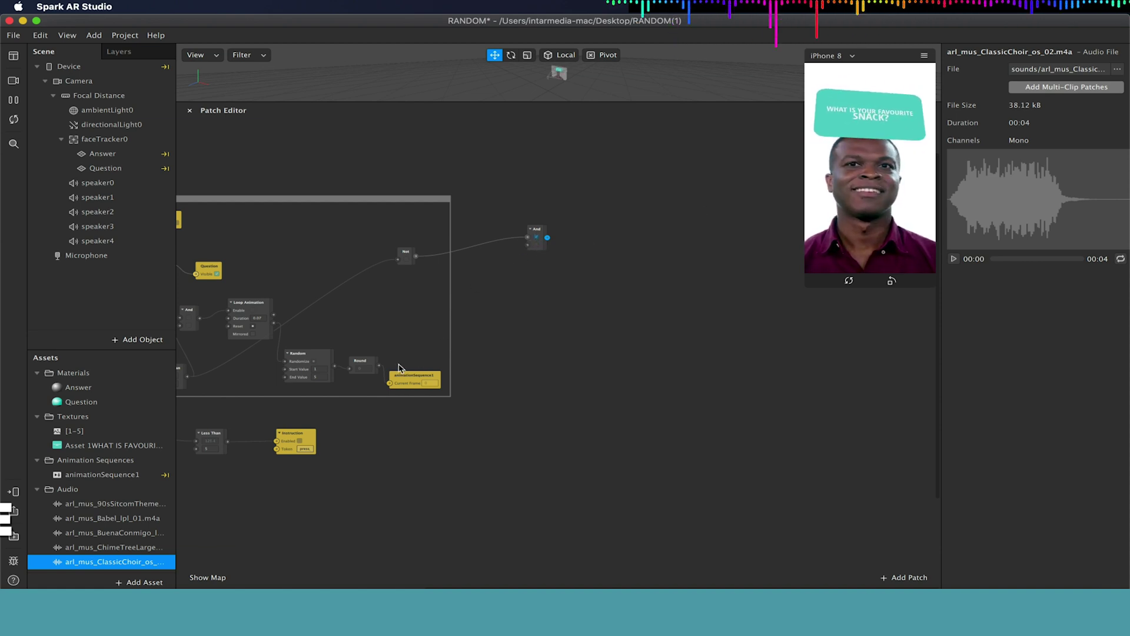
Step: Add an Equals Exactly patch fed by Round's output, placed below the And patch
left_click_drag(378, 365, 412, 312)
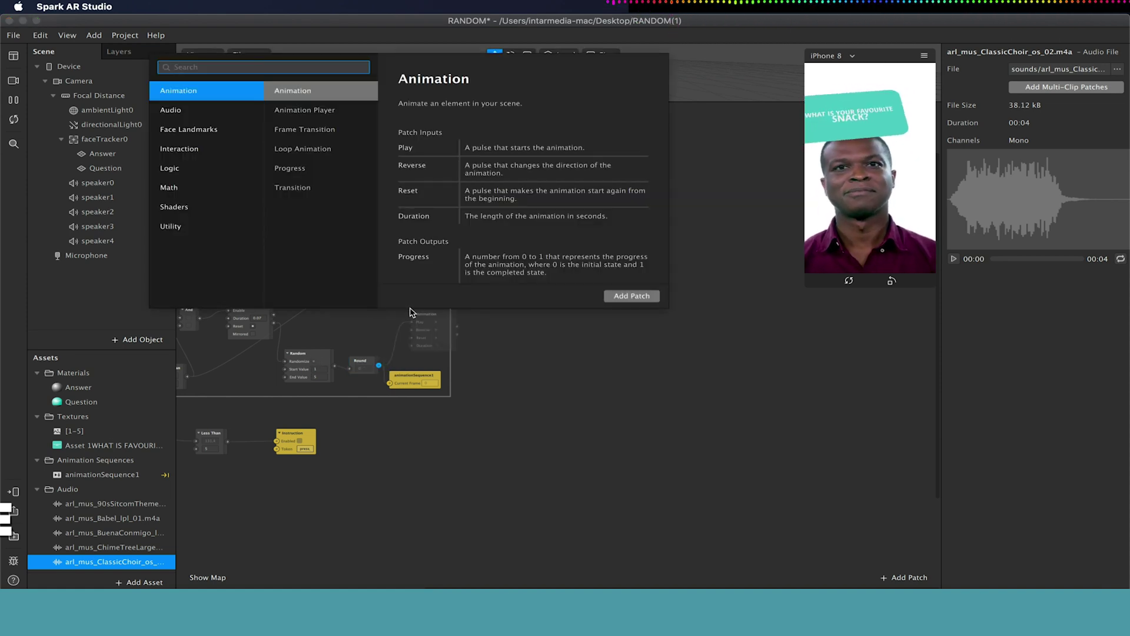
type("equals")
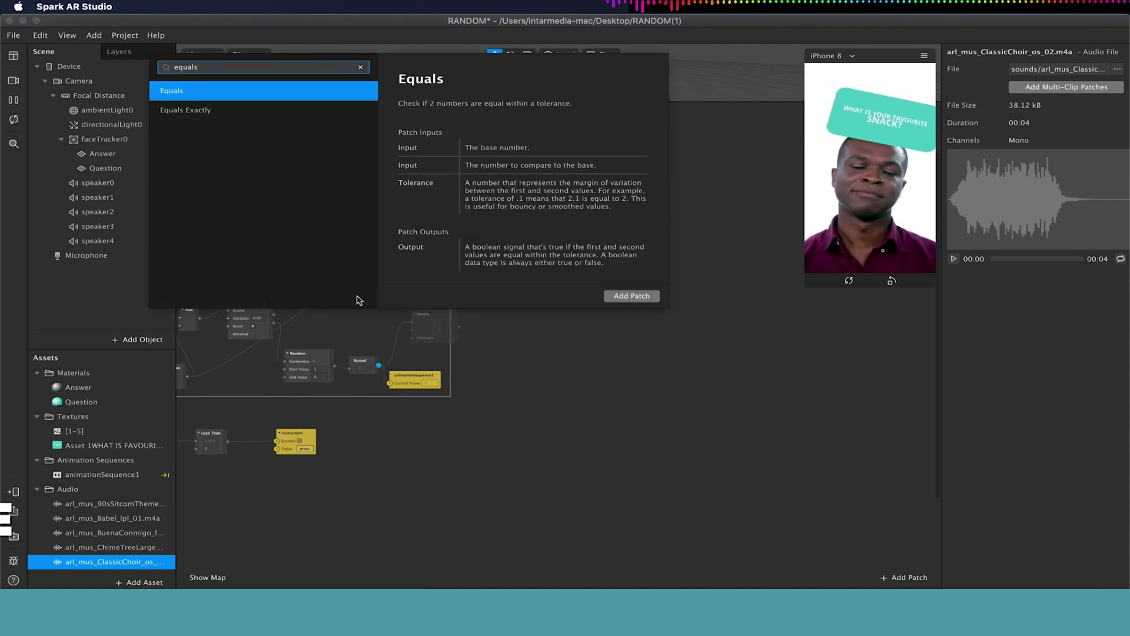
left_click(201, 112)
left_click(634, 295)
left_click_drag(425, 315, 530, 249)
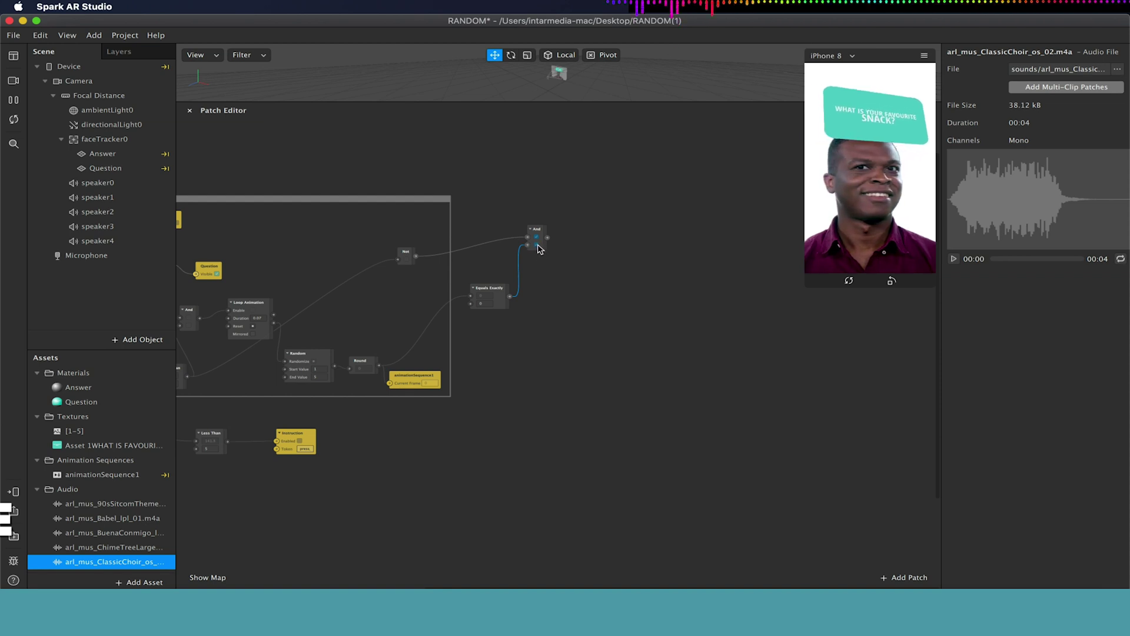
Step: Set Equals Exactly's second input to 1 so it feeds the And patch
left_click(493, 303)
left_click(489, 303)
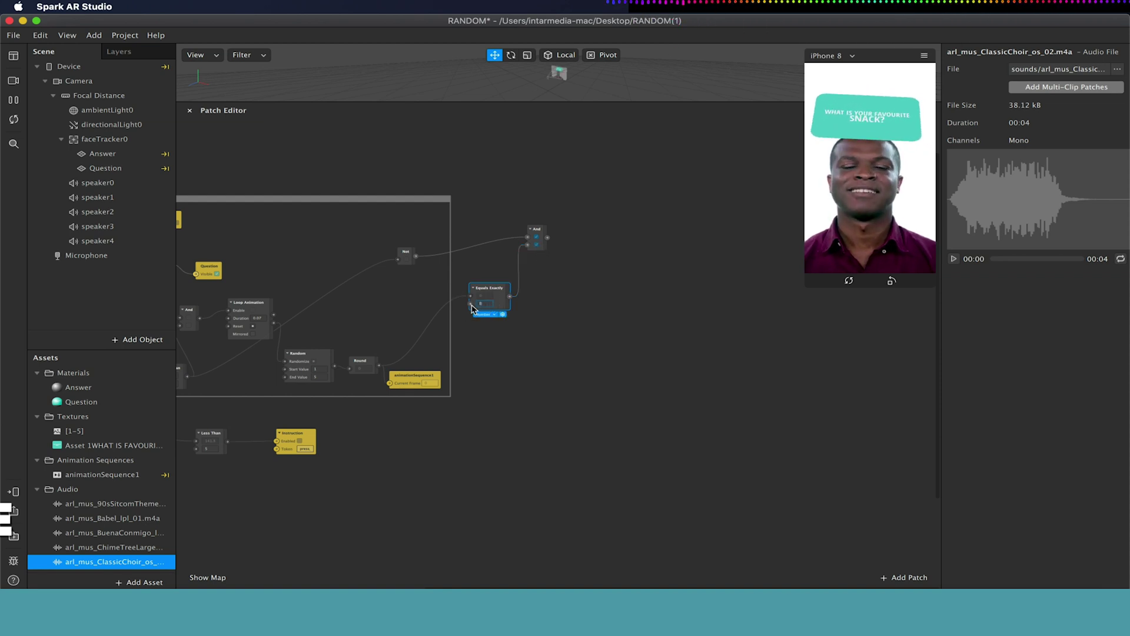
type("1")
left_click(559, 319)
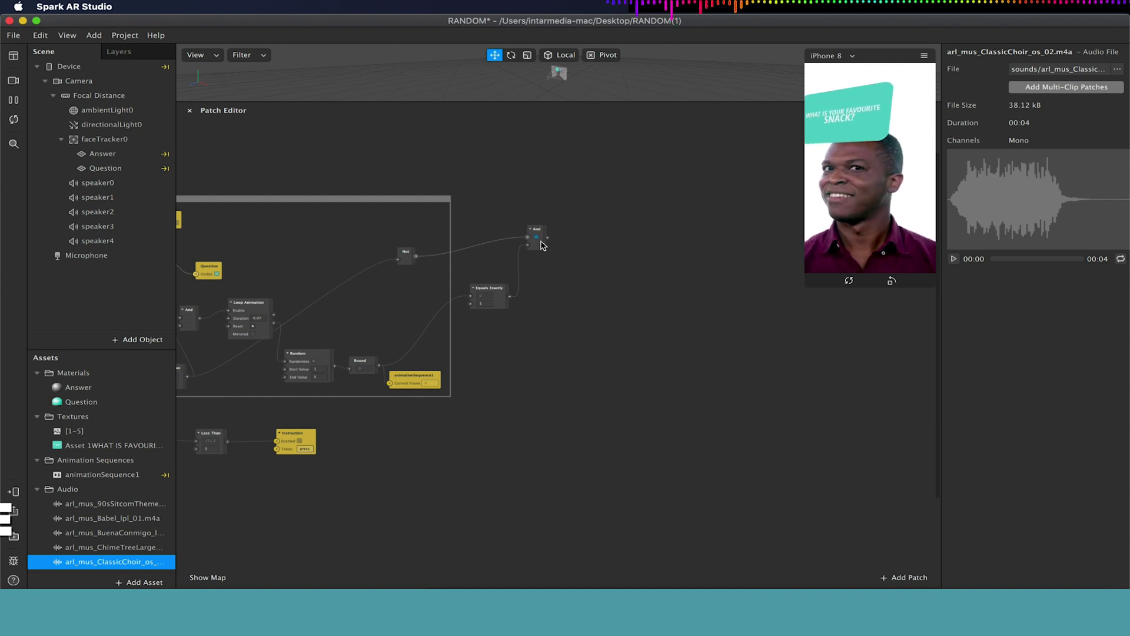
left_click_drag(378, 295, 571, 253)
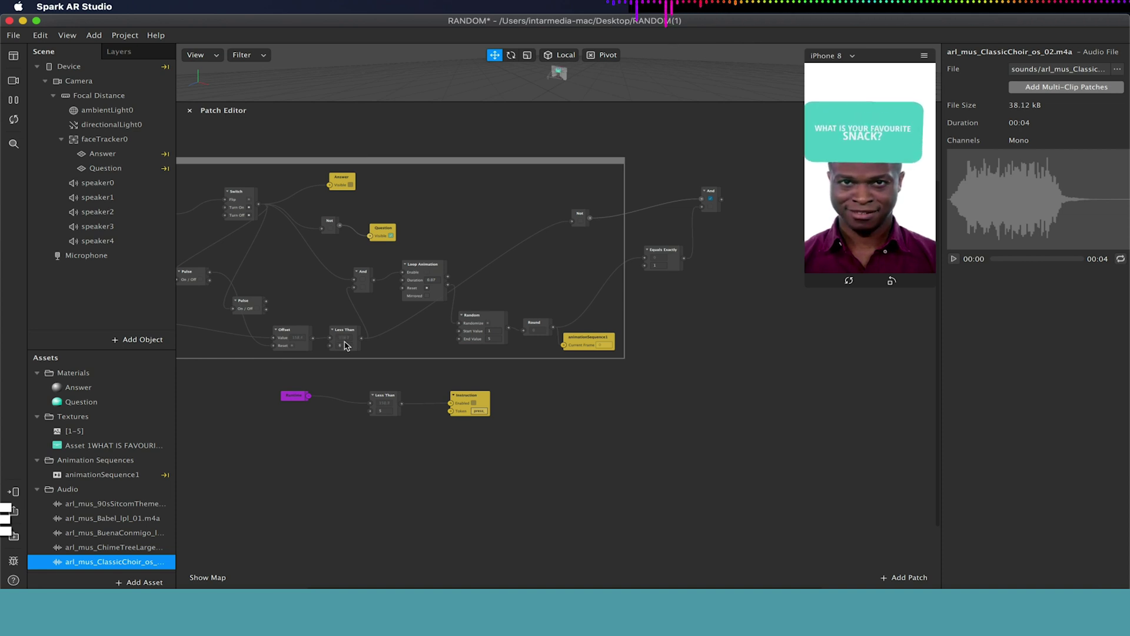
left_click_drag(324, 298, 361, 298)
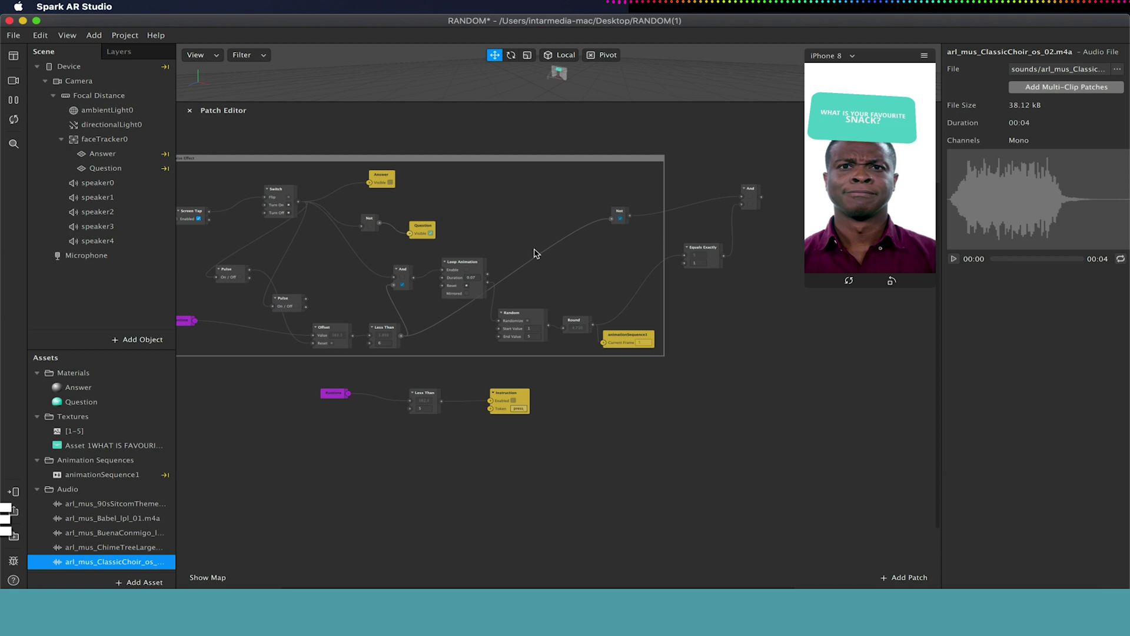
left_click_drag(535, 252, 353, 287)
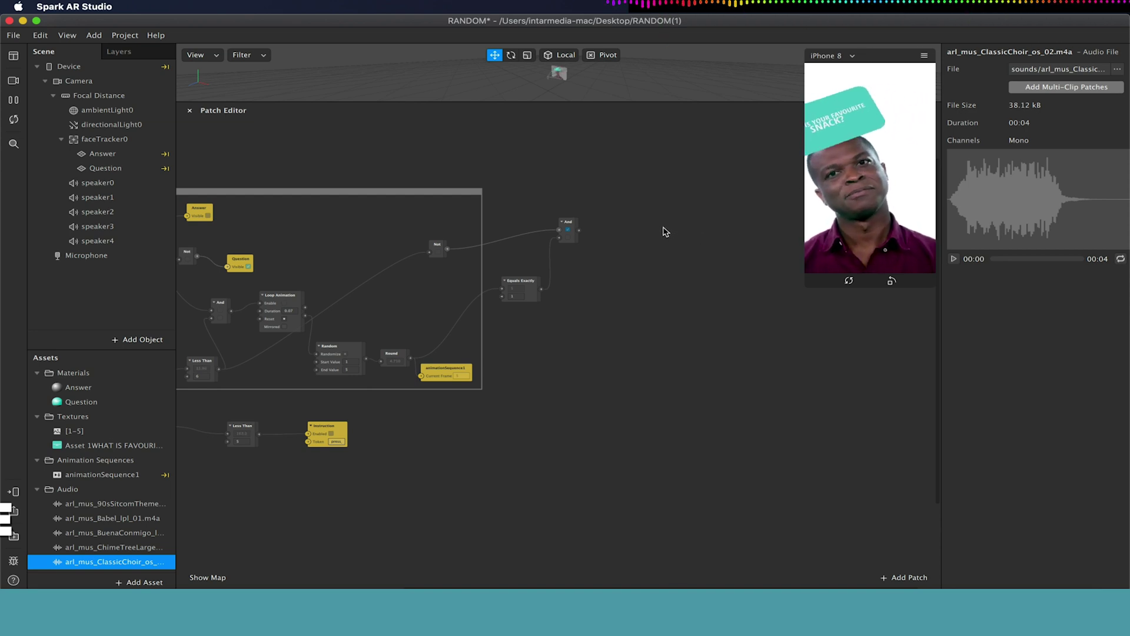
Step: Add a Pulse patch just right of the And patch
double_click(644, 222)
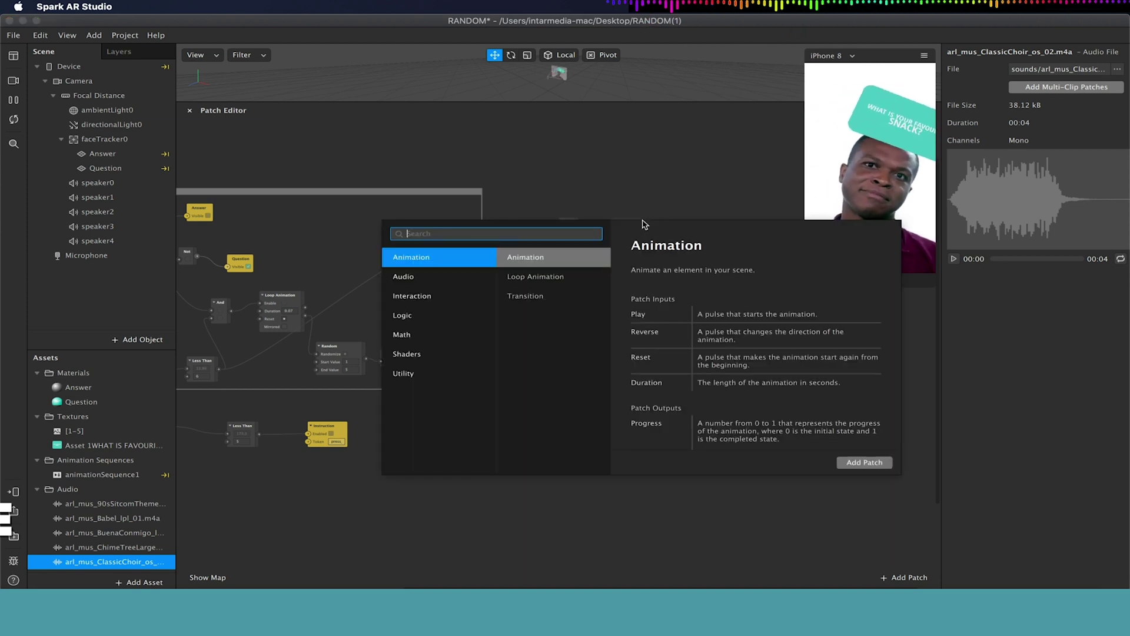
type("pulse")
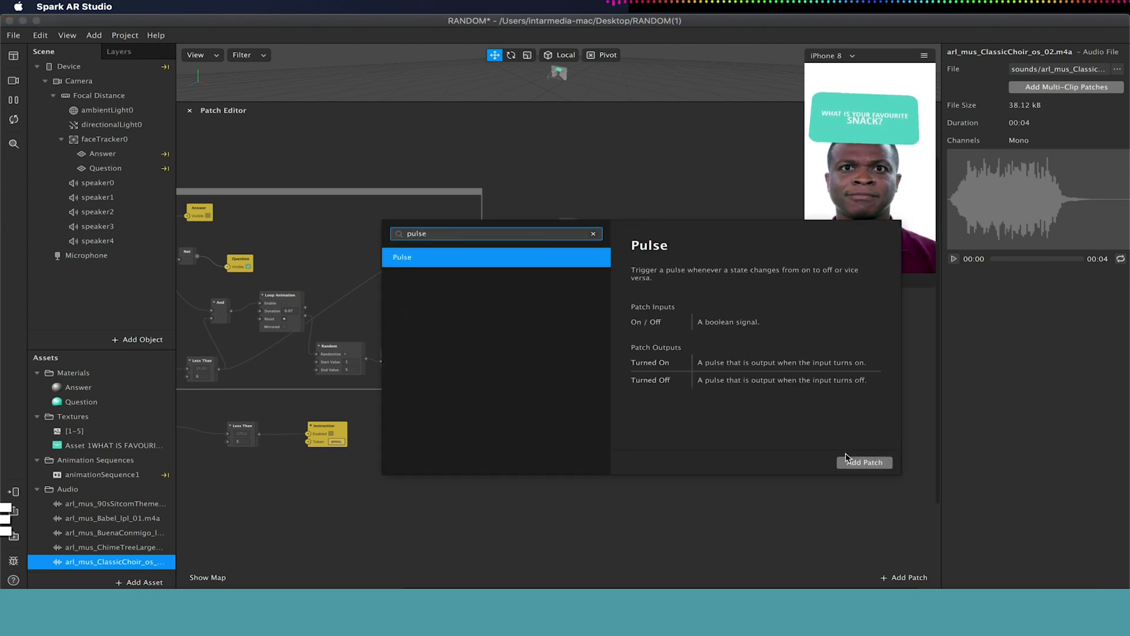
left_click(864, 463)
left_click(646, 223)
left_click_drag(646, 223, 637, 215)
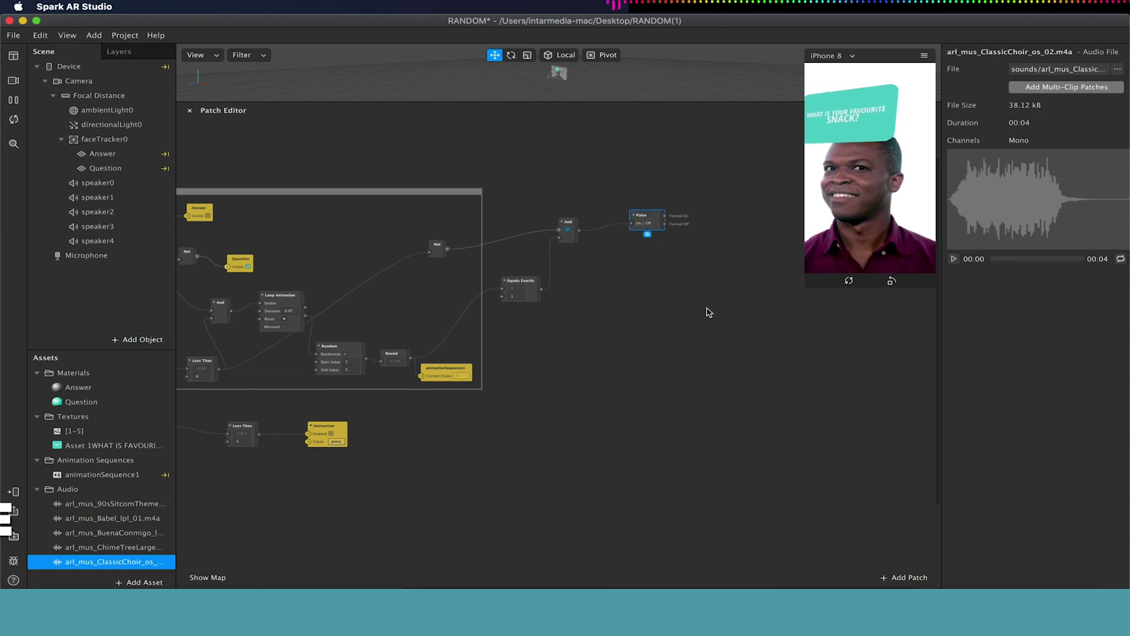
scroll(711, 313, "right", 3)
scroll(625, 295, "up", 3)
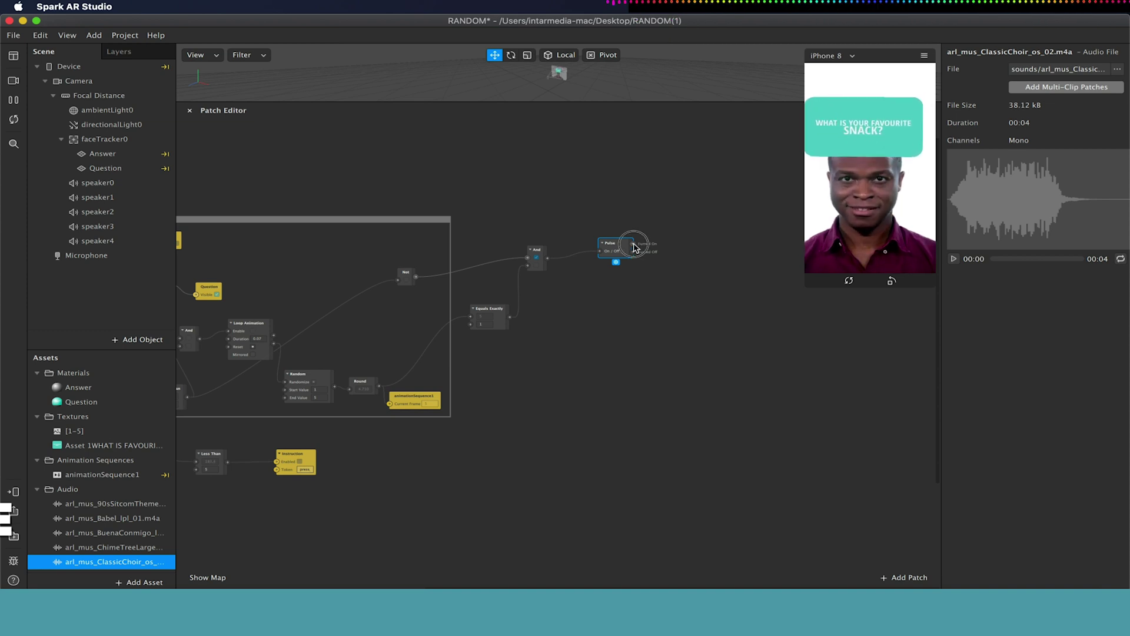
Step: Add a Single-Clip Controller beside Pulse and browse the AR Library's free music clips
double_click(714, 246)
type("sing")
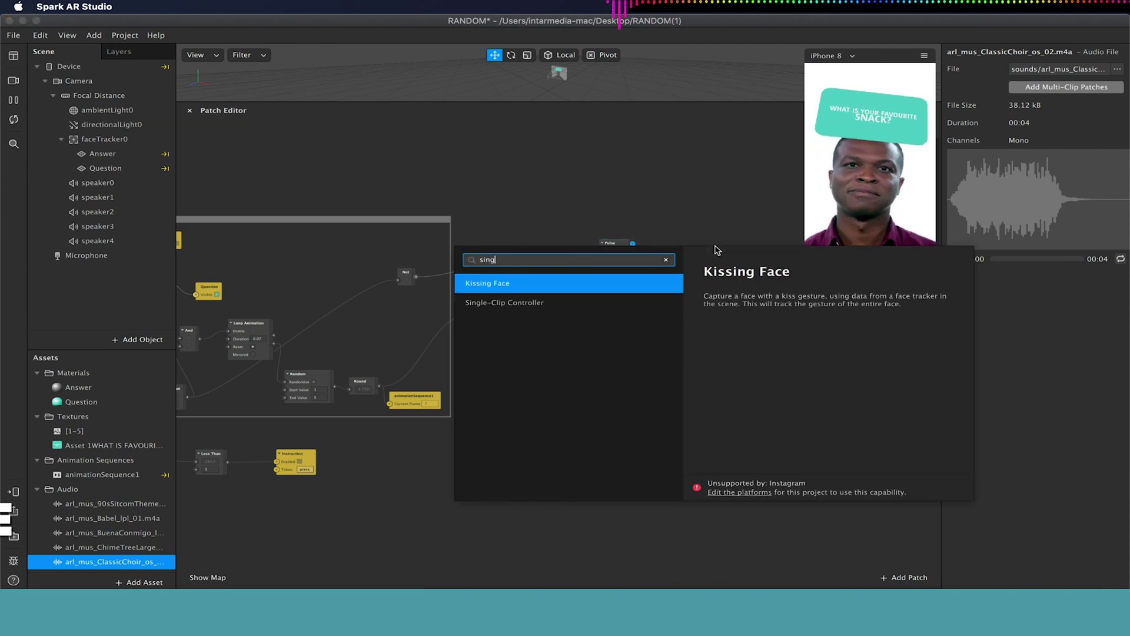
type("le")
left_click(488, 286)
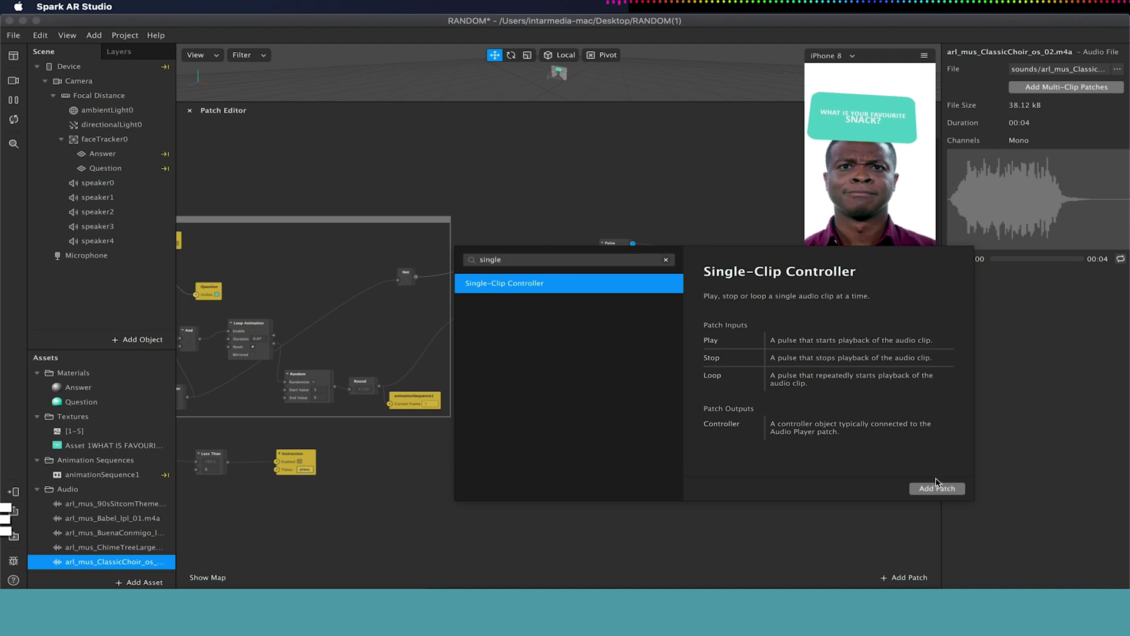
left_click(937, 488)
mouse_move(732, 255)
left_mouse_down()
mouse_move(682, 227)
mouse_move(715, 239)
left_mouse_up()
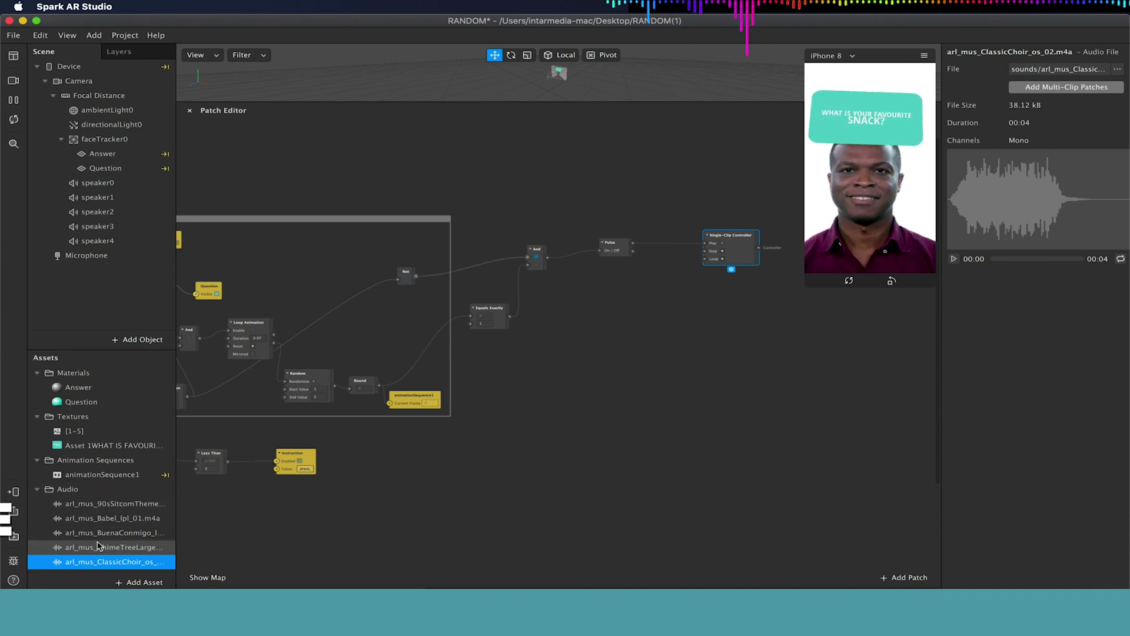
left_click(154, 581)
left_click(194, 449)
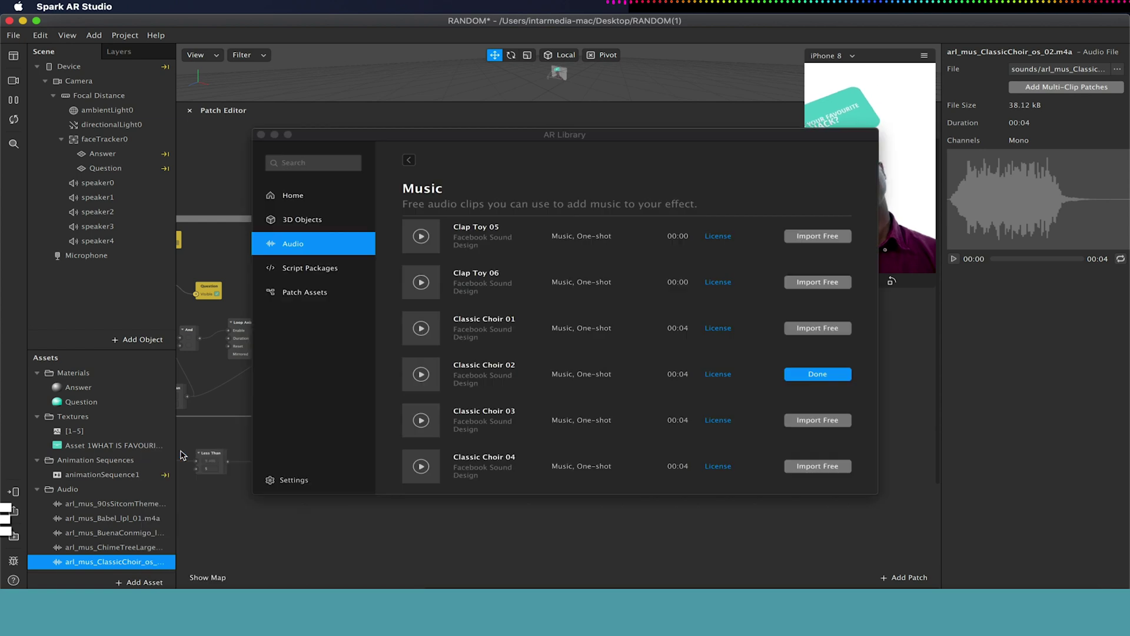
Step: Close the AR Library, check speaker0, and drag a connection from the controller's output
left_click(261, 135)
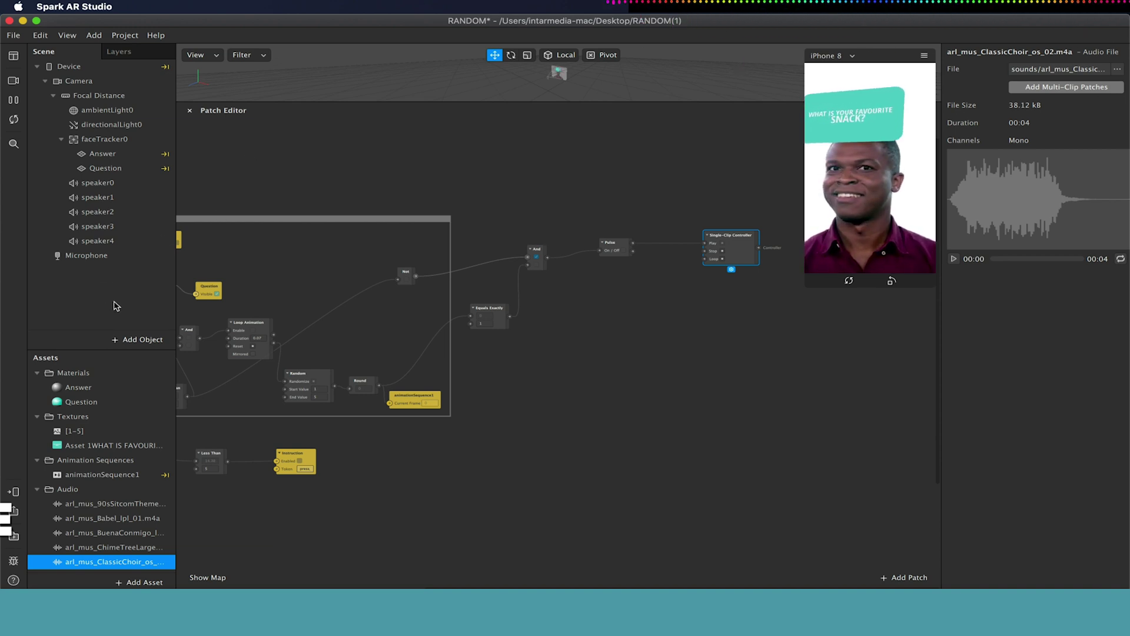
left_click(94, 183)
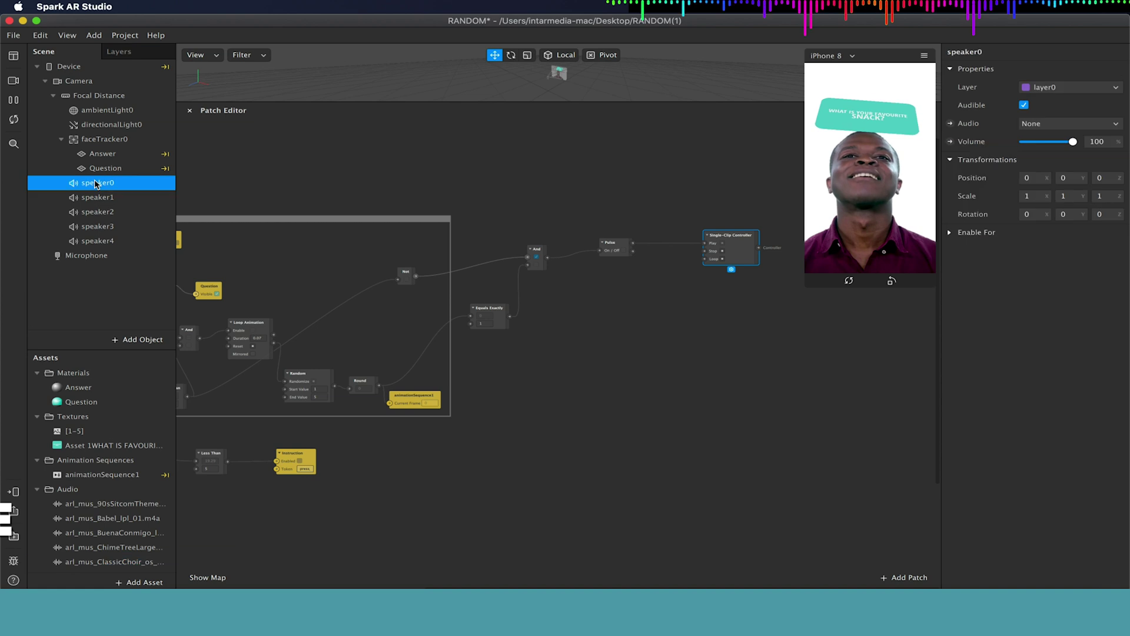
left_click(136, 340)
scroll(88, 277, "down", 10)
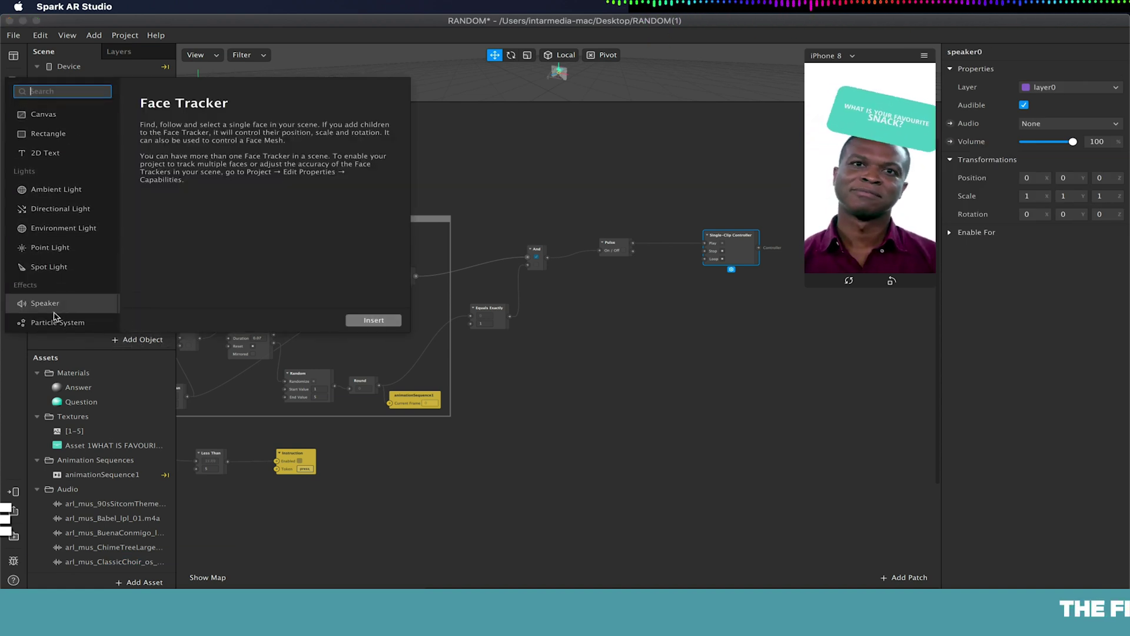
left_click(589, 360)
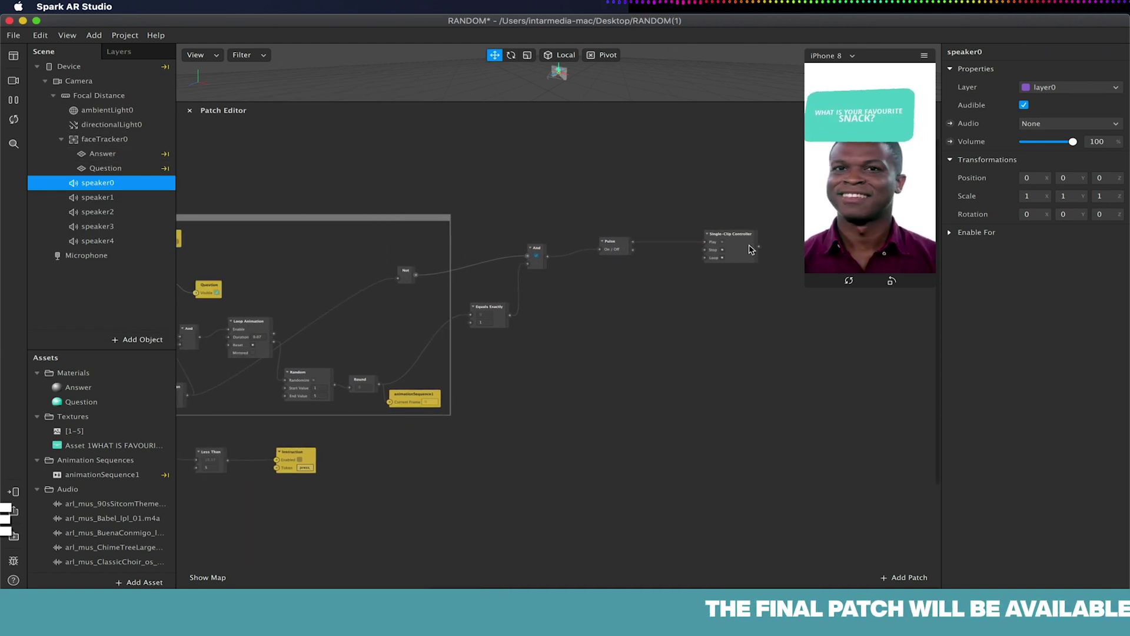
left_click_drag(759, 247, 791, 306)
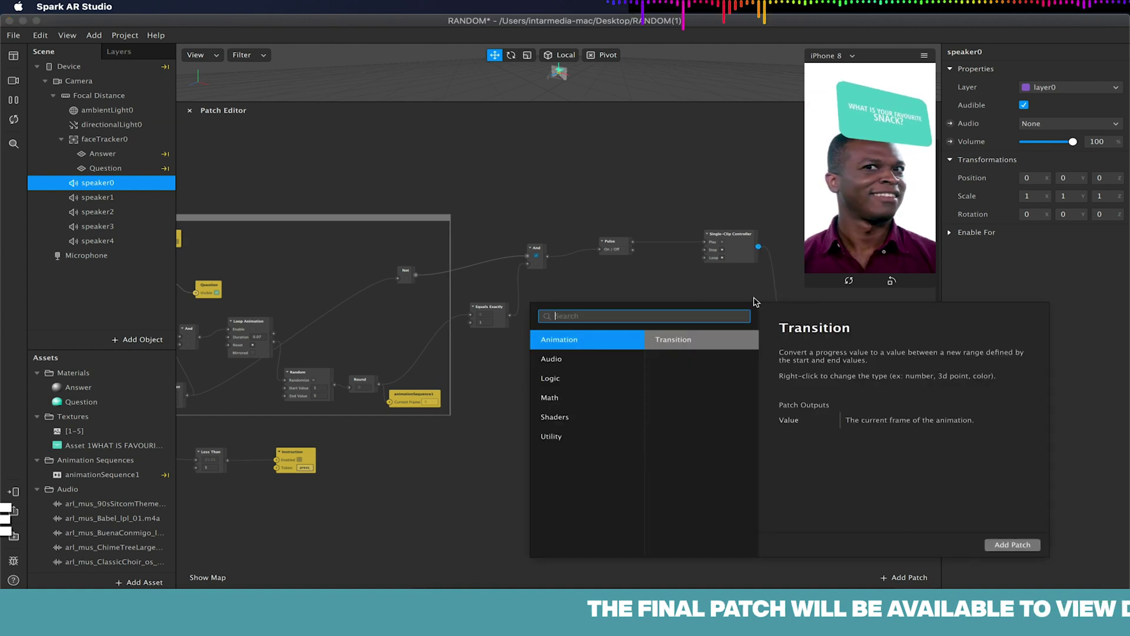
Step: Add an Audio Player after the controller and feed it the 90s sitcom theme clip
left_click(553, 359)
left_click(683, 361)
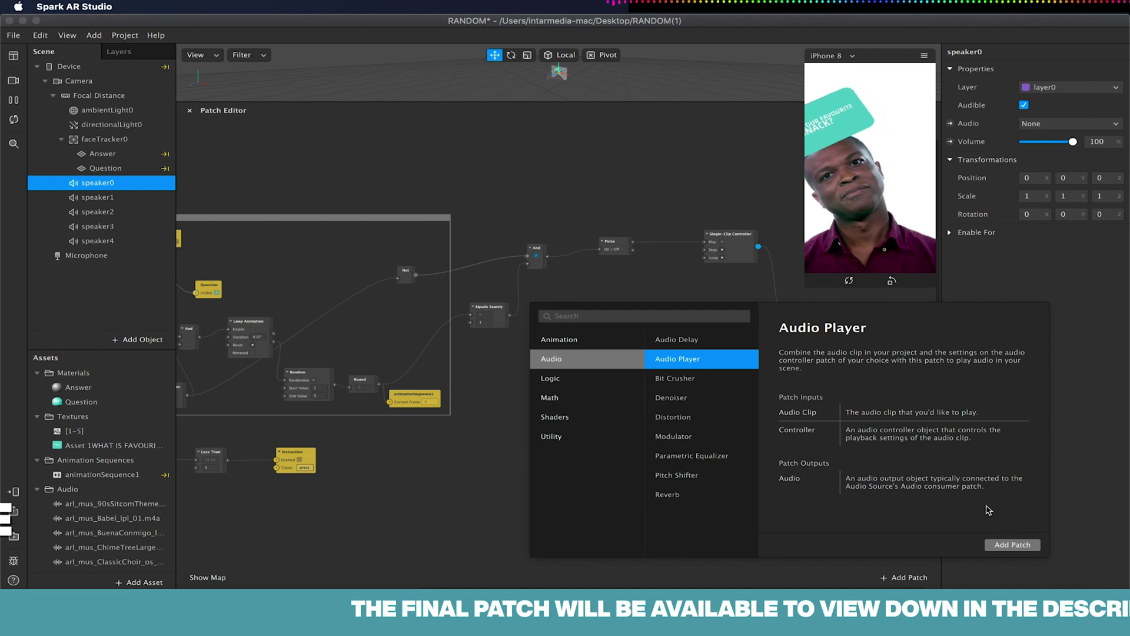
left_click(1010, 545)
left_click(817, 301)
left_click_drag(817, 301, 819, 301)
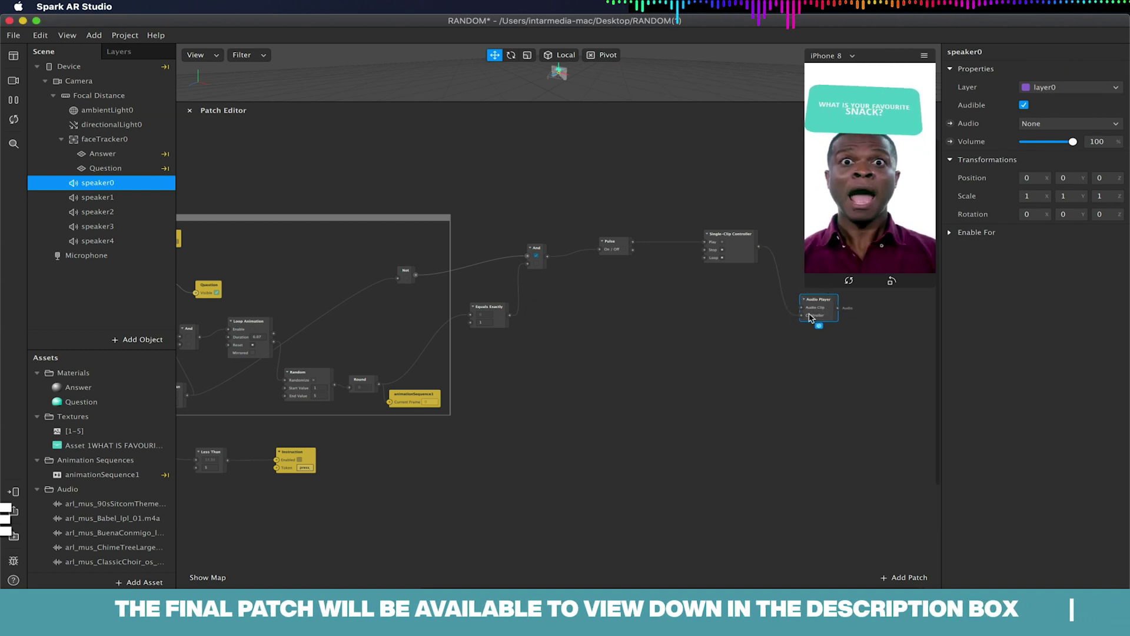
left_click(107, 504)
left_click_drag(107, 504, 803, 308)
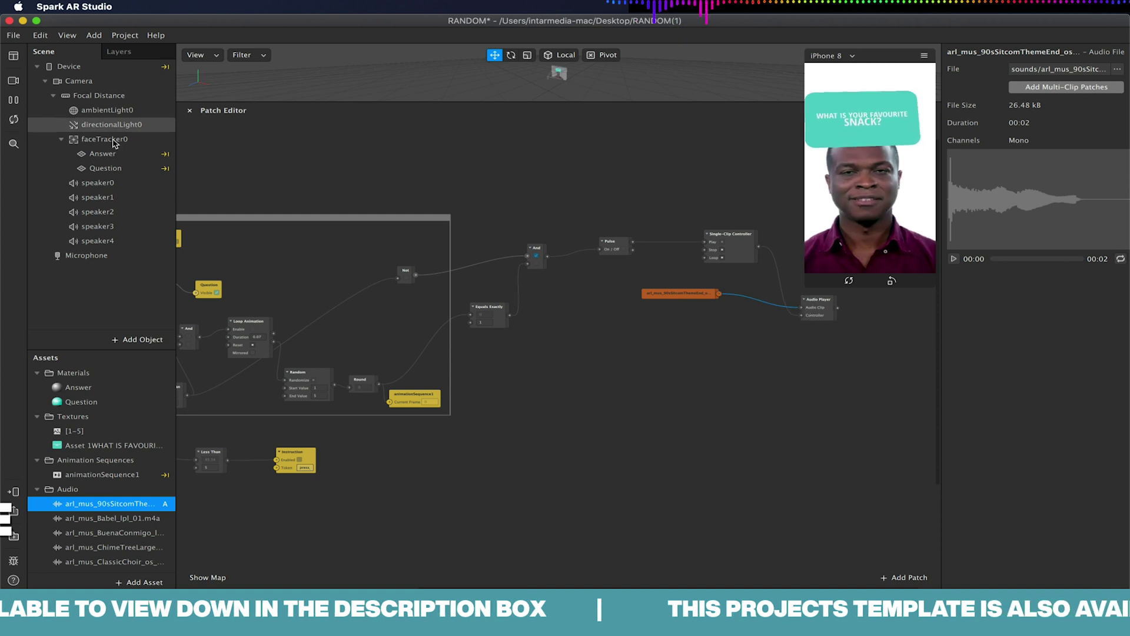
Step: Create a speaker0 patch beside the Audio Player and set Random End Value to 1
left_click(100, 183)
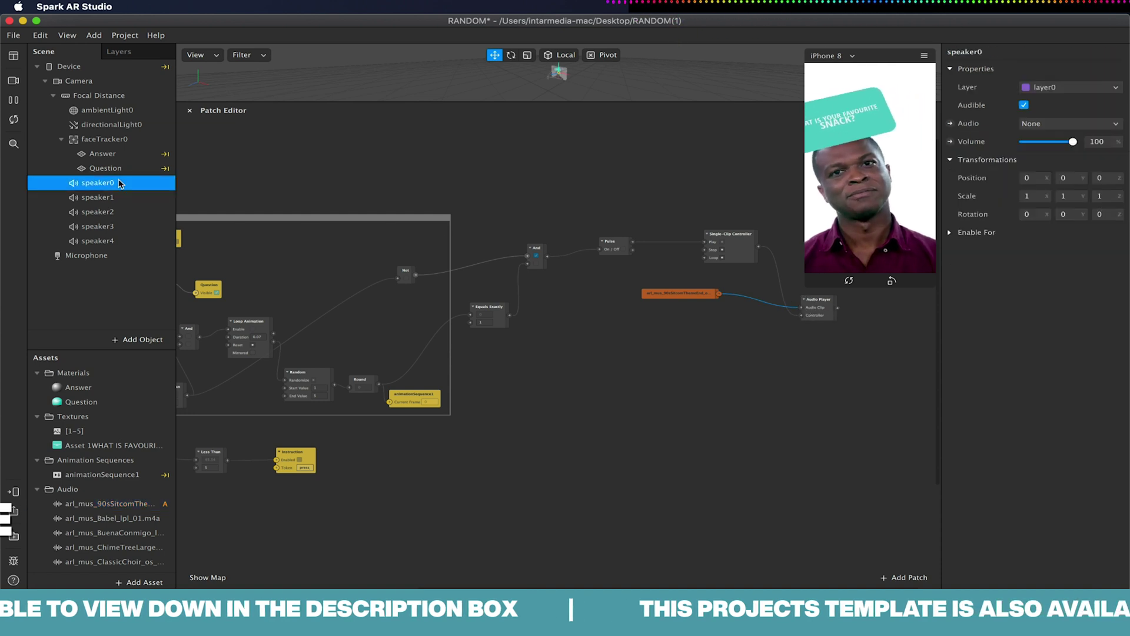
left_click(950, 123)
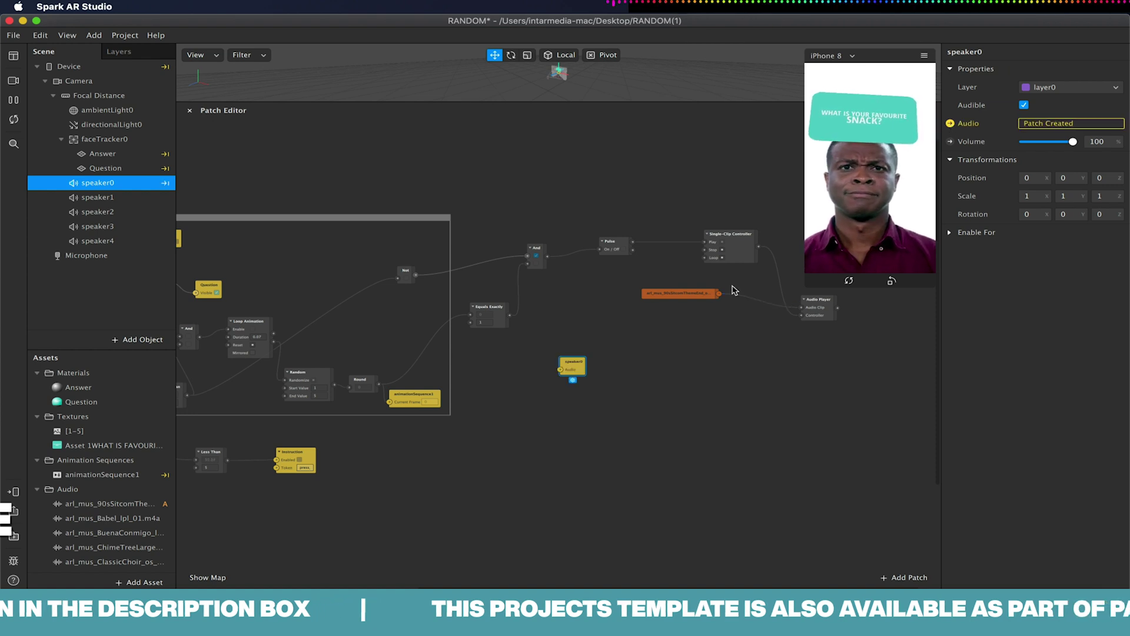
left_click_drag(574, 362, 866, 308)
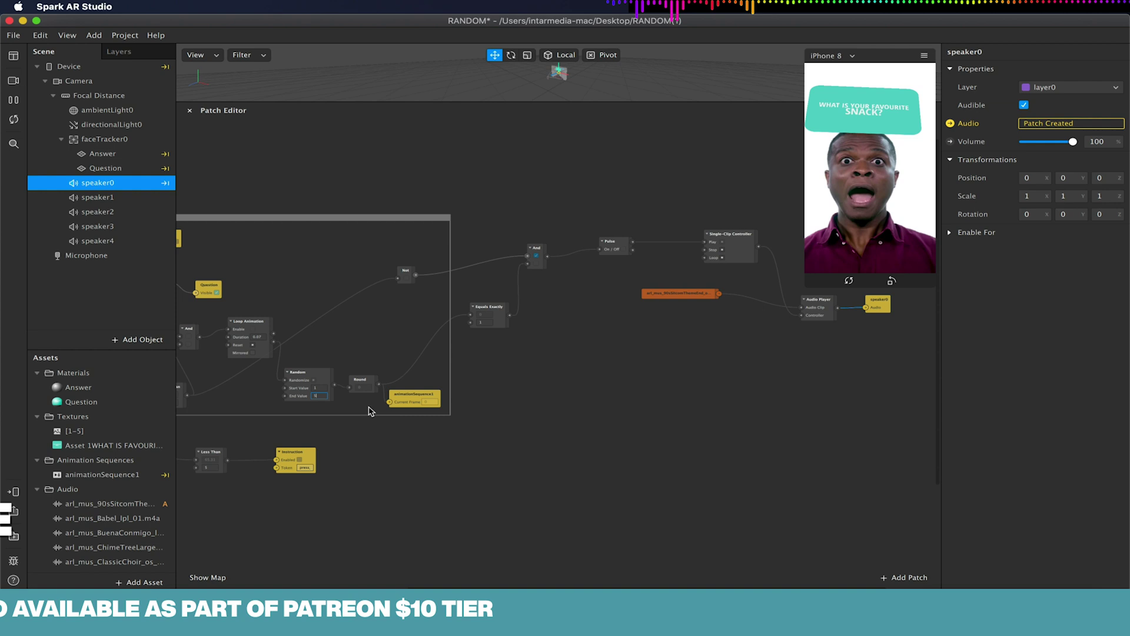
type("1")
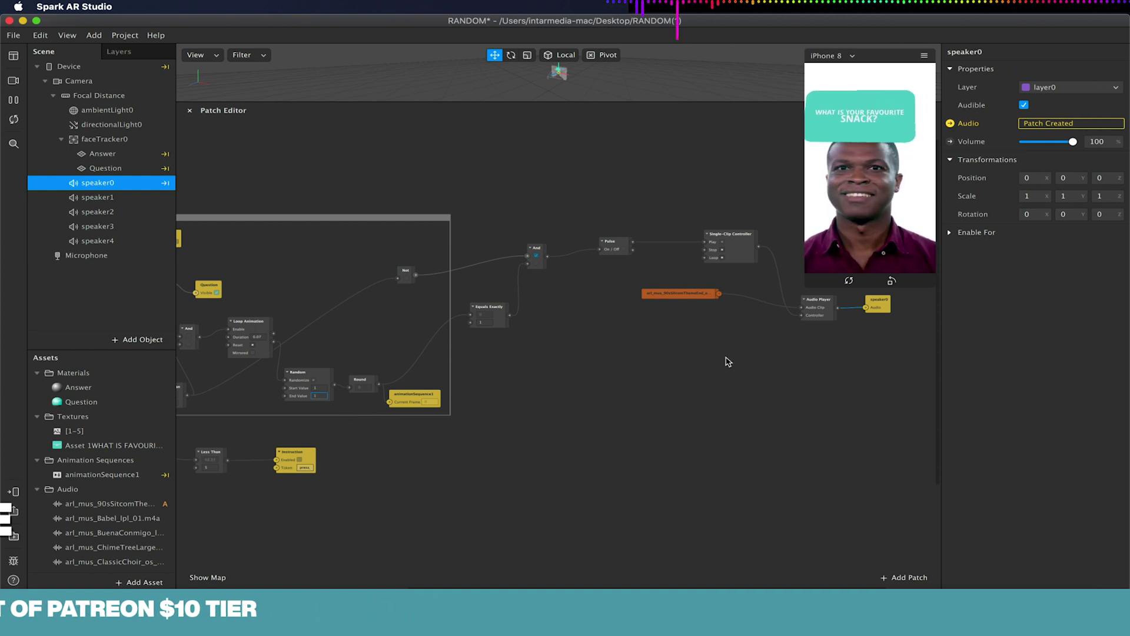
left_click(725, 361)
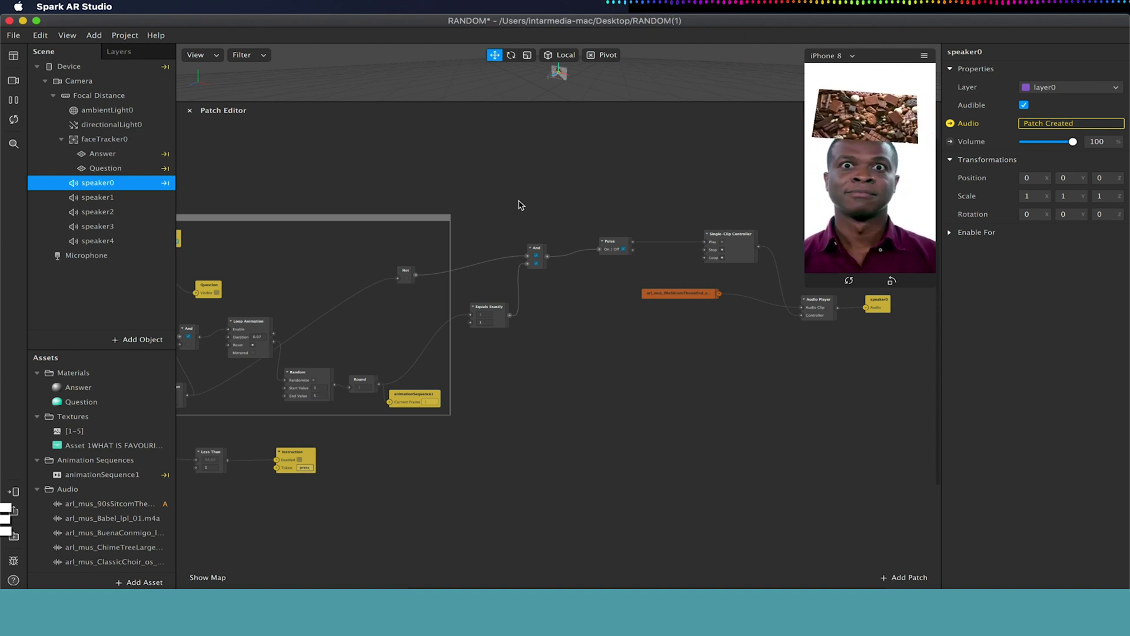
Step: Duplicate the audio chain below and set the copy's Equals Exactly value to 2
left_click_drag(482, 200, 889, 366)
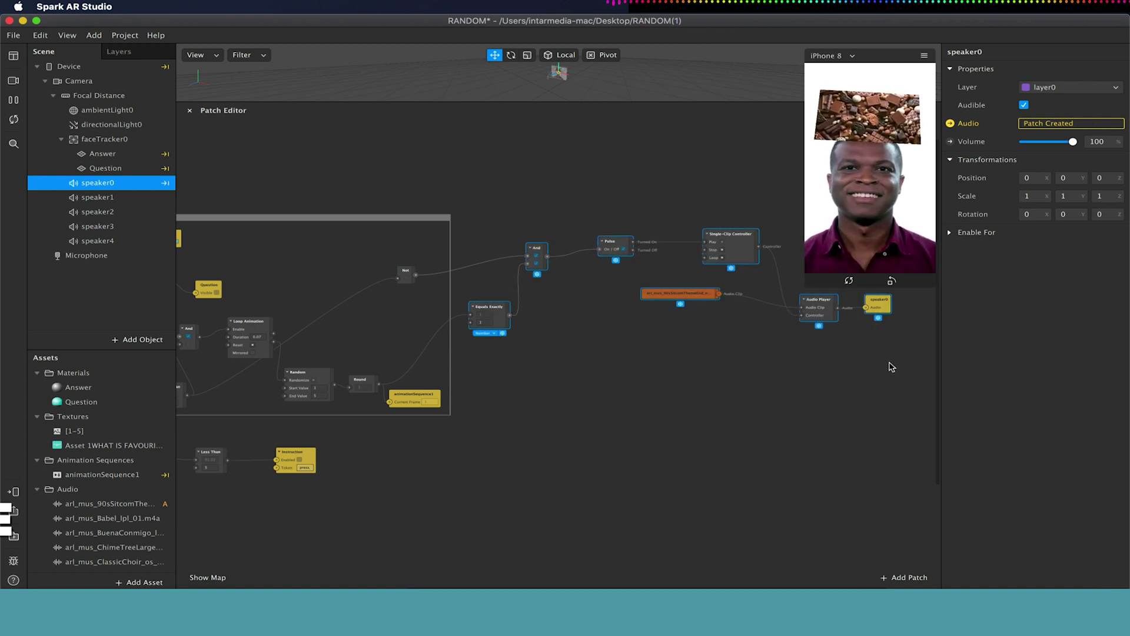
left_click_drag(823, 386, 727, 388)
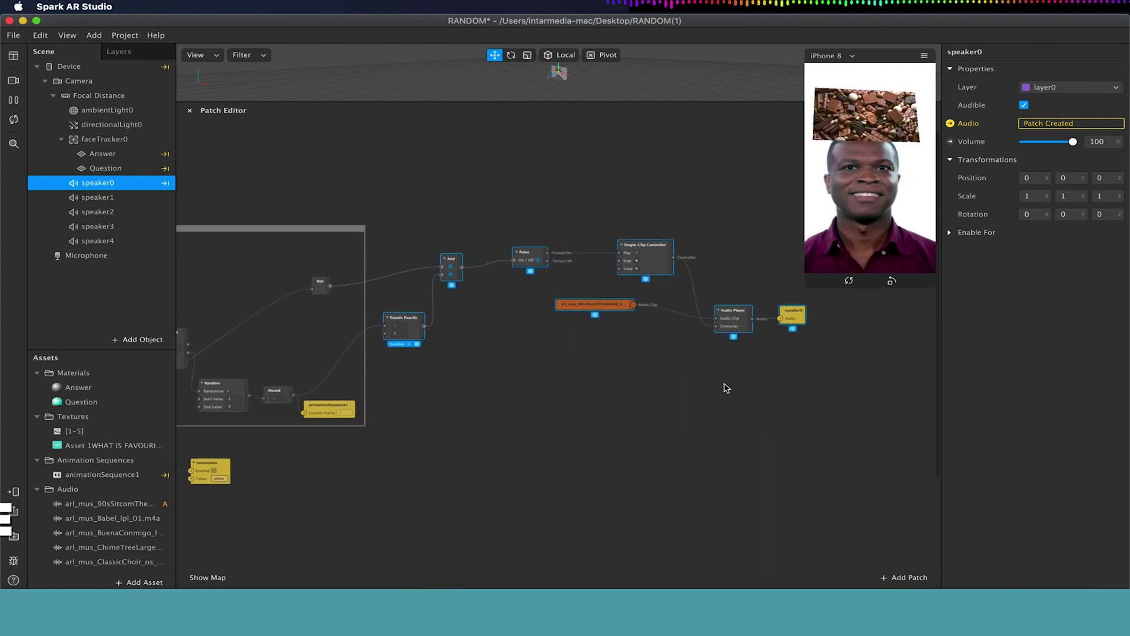
left_click_drag(530, 264, 542, 350, "alt")
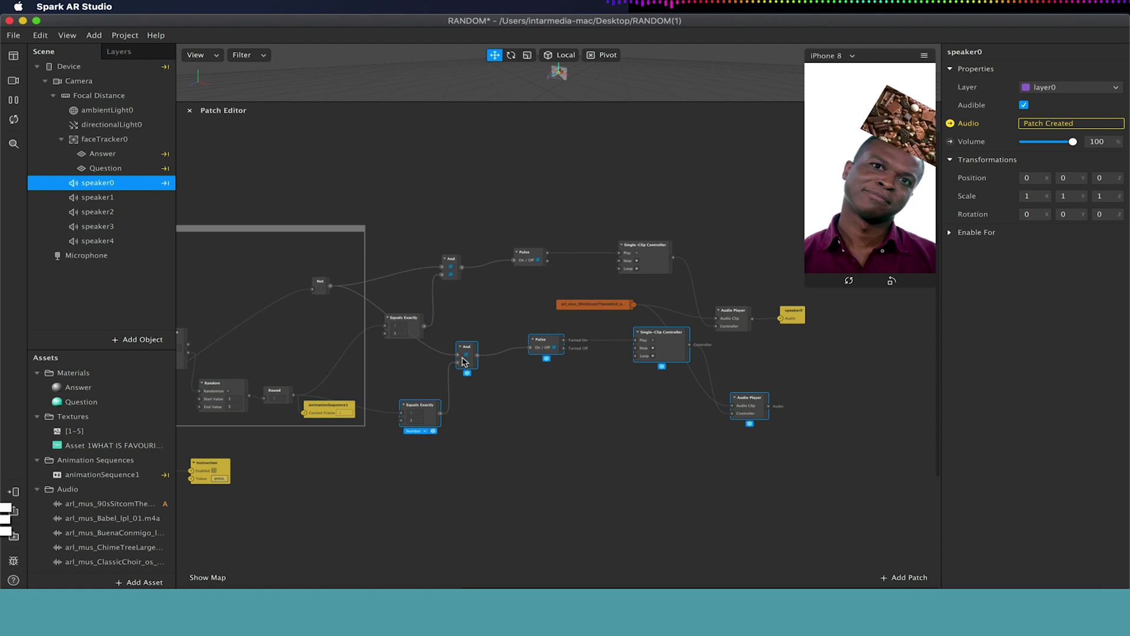
left_click(405, 379)
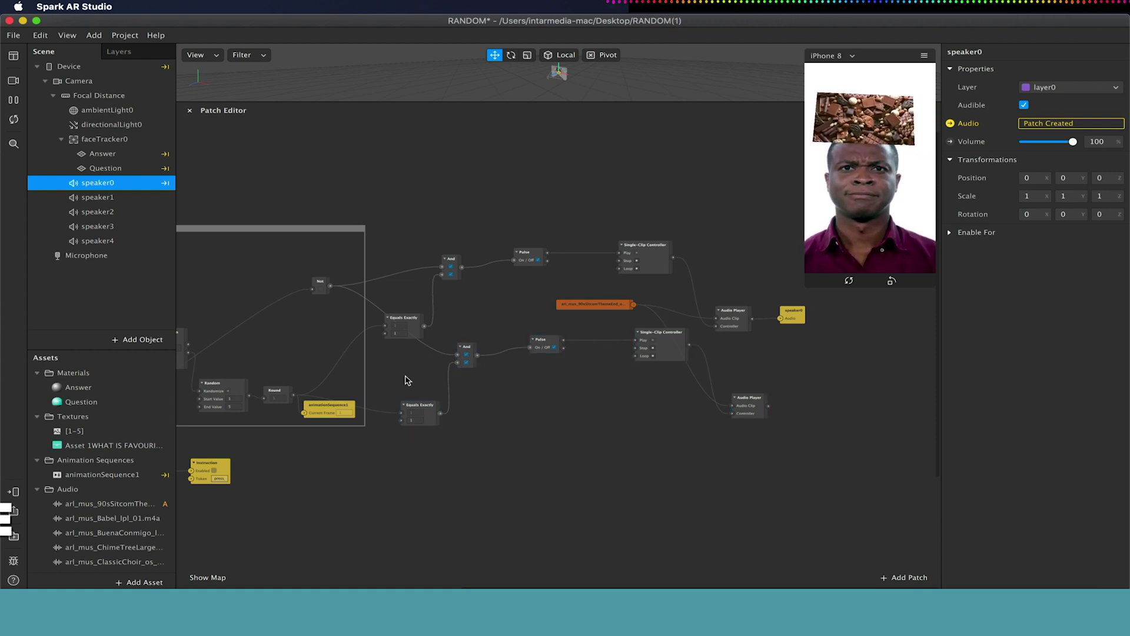
left_click(419, 421)
type("2")
left_click(481, 435)
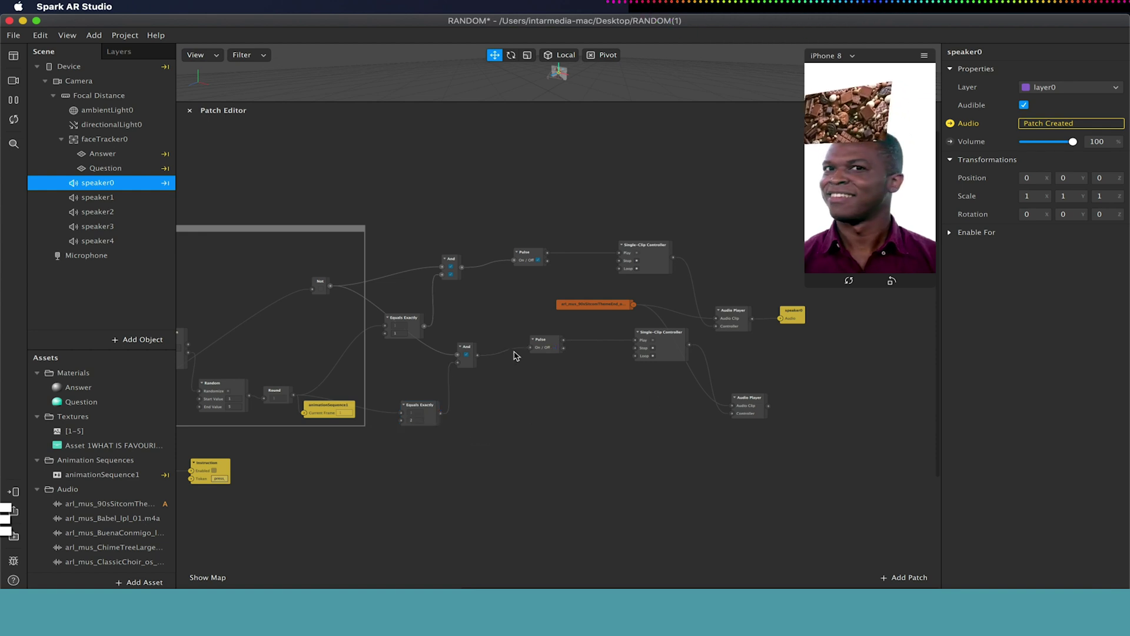
Step: Tidy the duplicated patches and select the Babel audio clip asset
left_click_drag(597, 308, 595, 292)
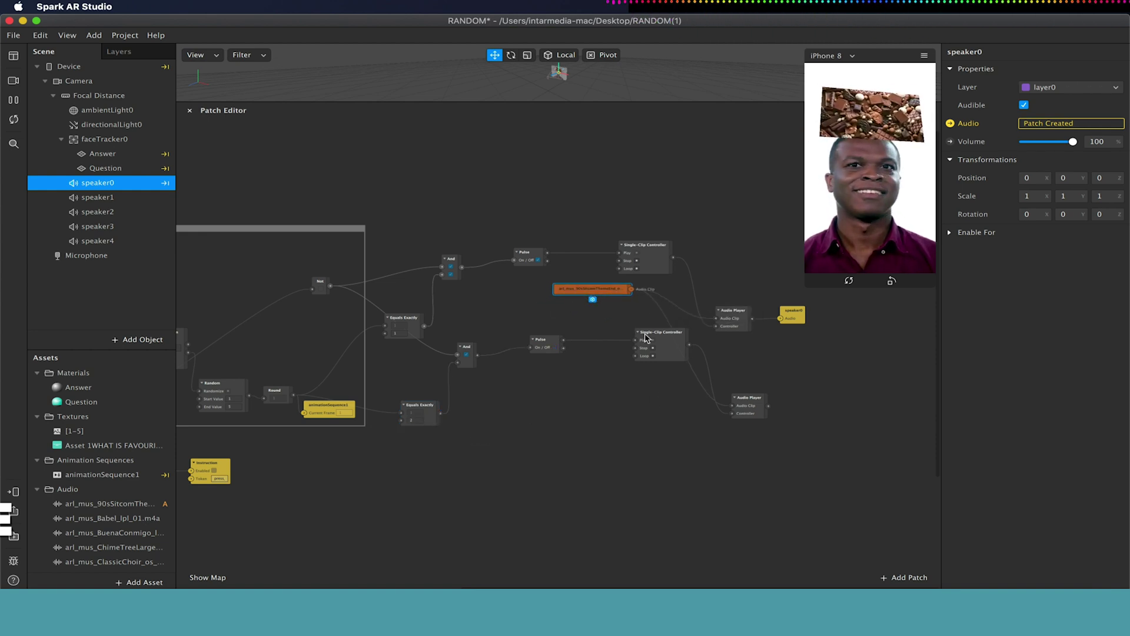
left_click_drag(659, 332, 617, 368)
left_click(716, 404)
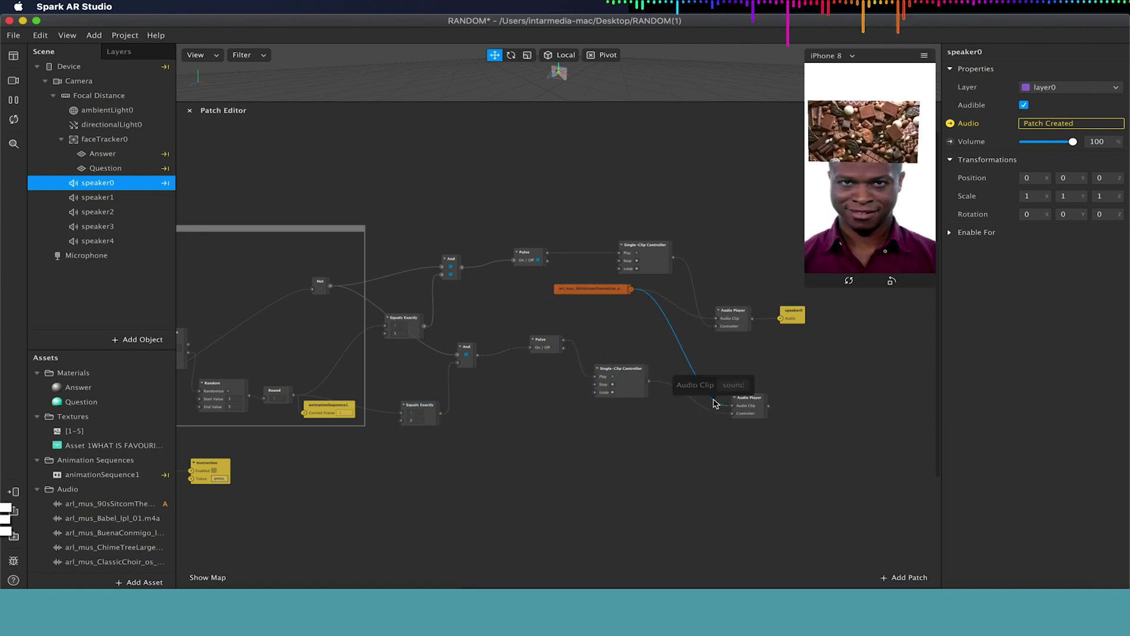
left_click_drag(754, 401, 753, 387)
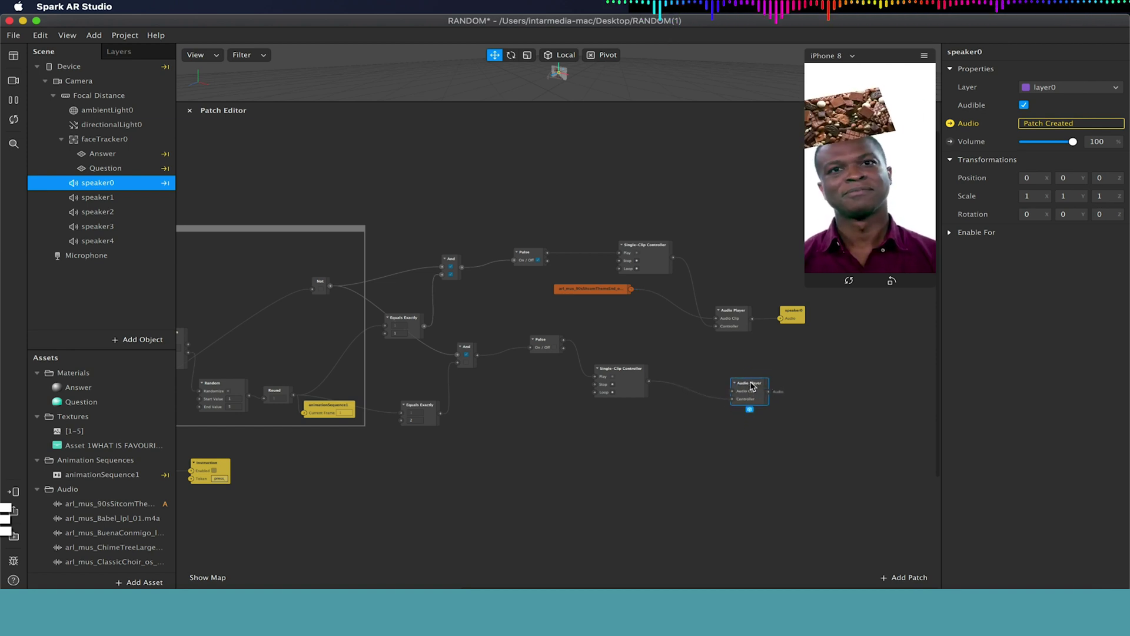
left_click(112, 518)
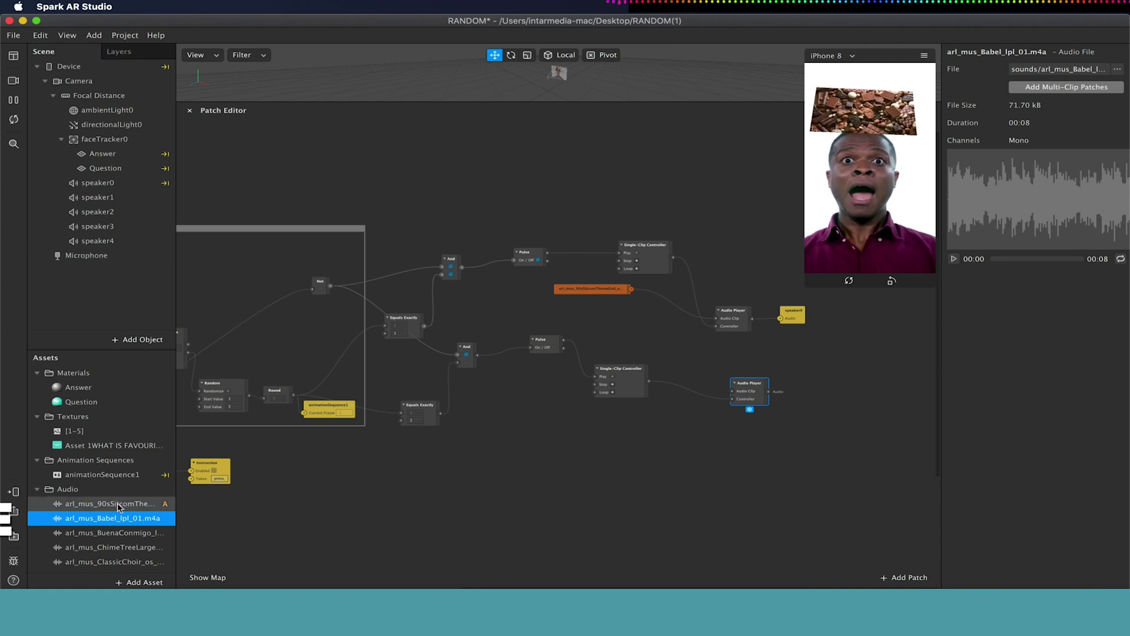
Step: Feed the Babel clip to the second Audio Player, add speaker1 beside it, and enter 2 in Equals Exactly
left_click_drag(109, 517, 733, 395)
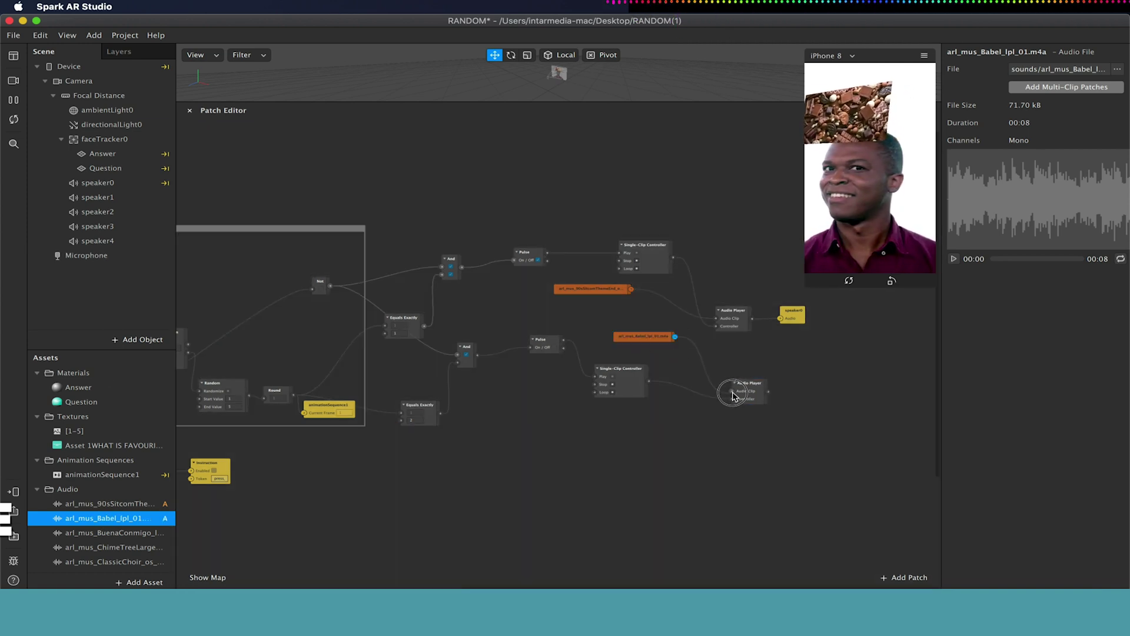
left_click(97, 200)
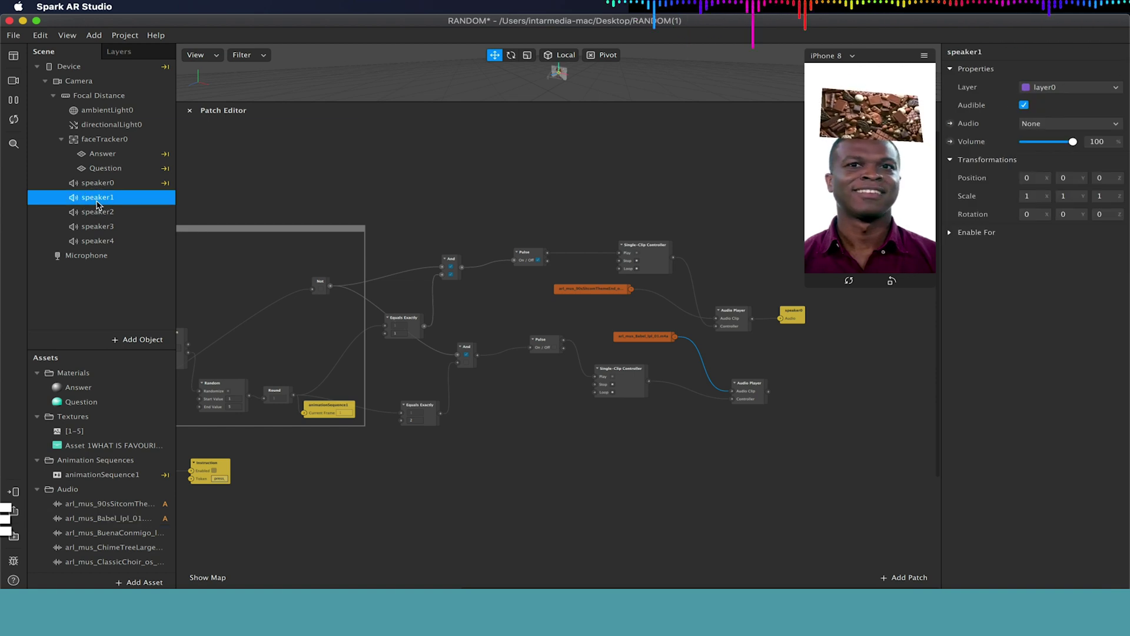
left_click(950, 124)
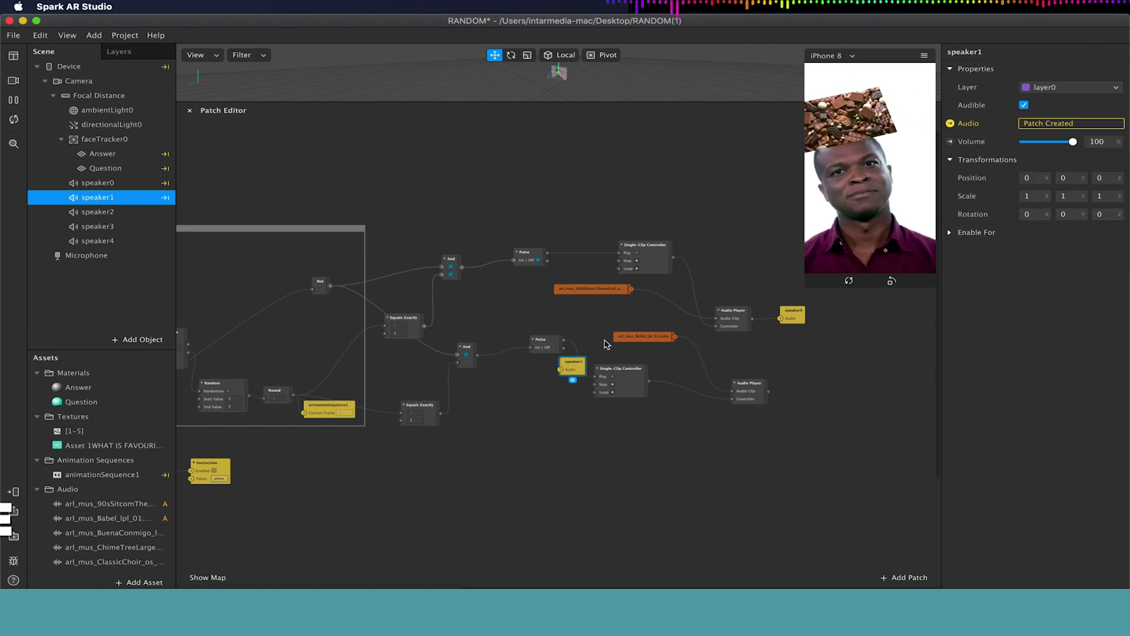
left_click_drag(573, 366, 781, 384)
left_click(413, 419)
type("2")
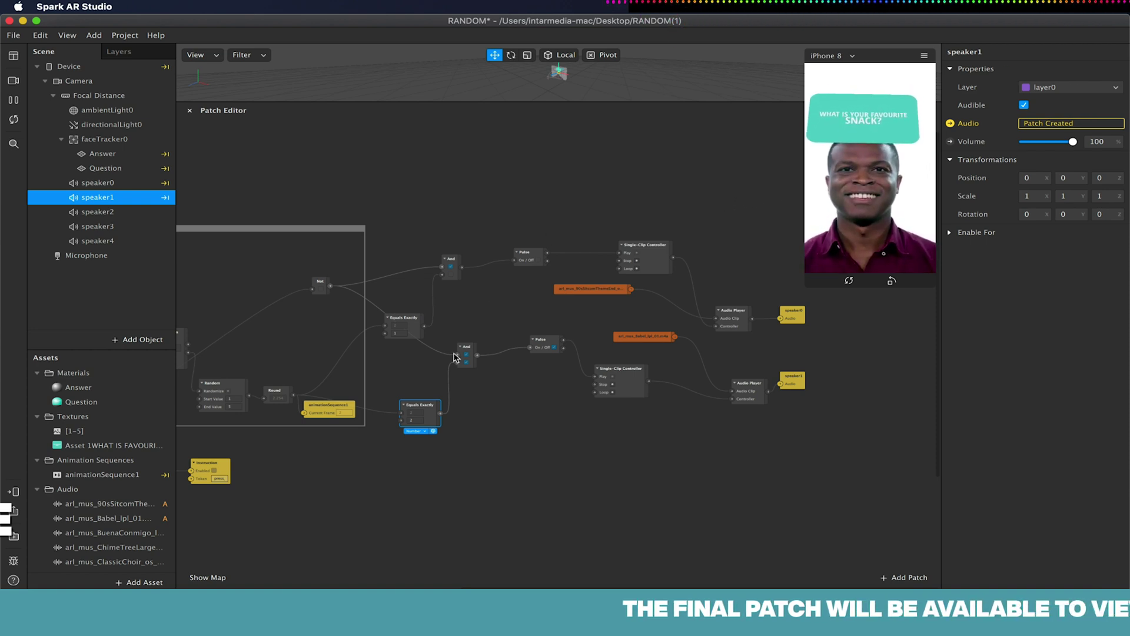
left_click(469, 454)
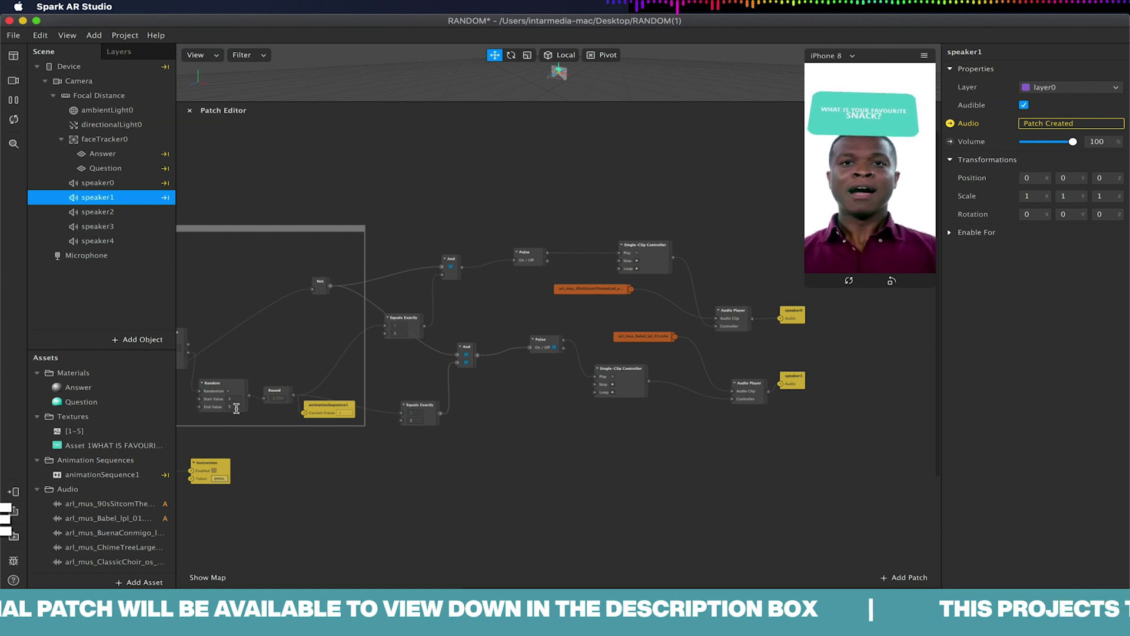
left_click_drag(297, 443, 594, 446)
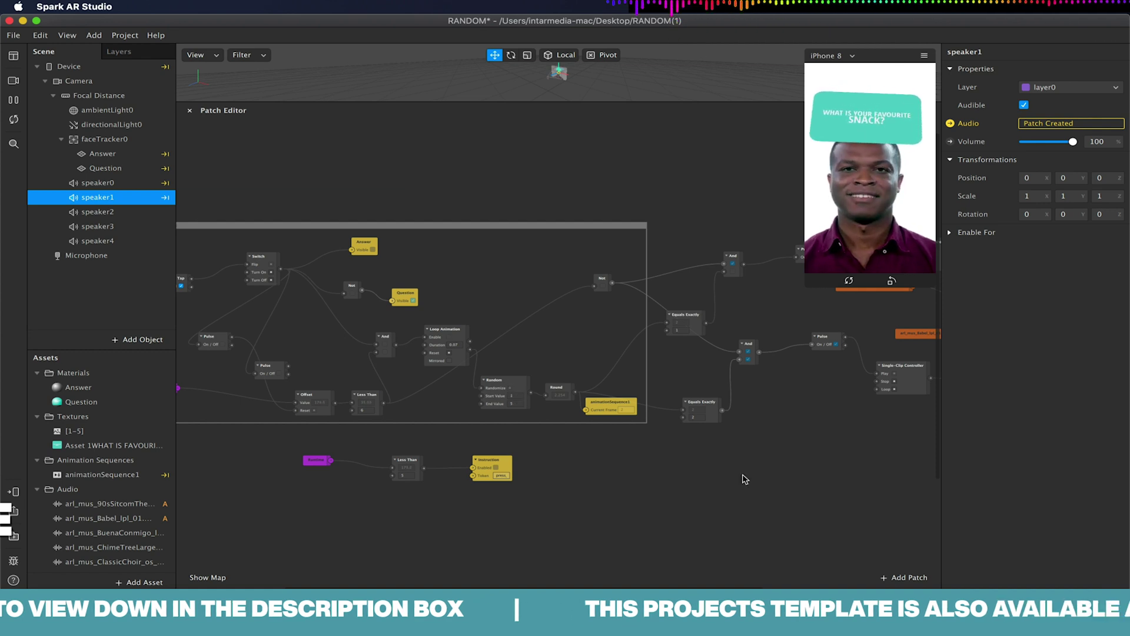
left_click_drag(744, 467, 499, 469)
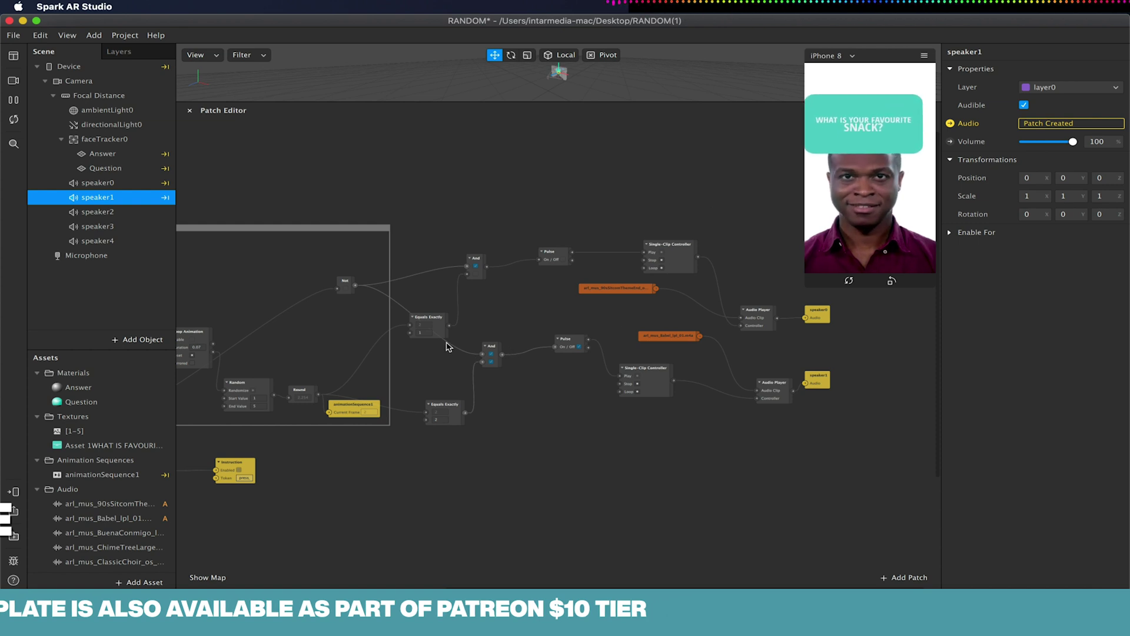
left_click_drag(443, 347, 865, 450)
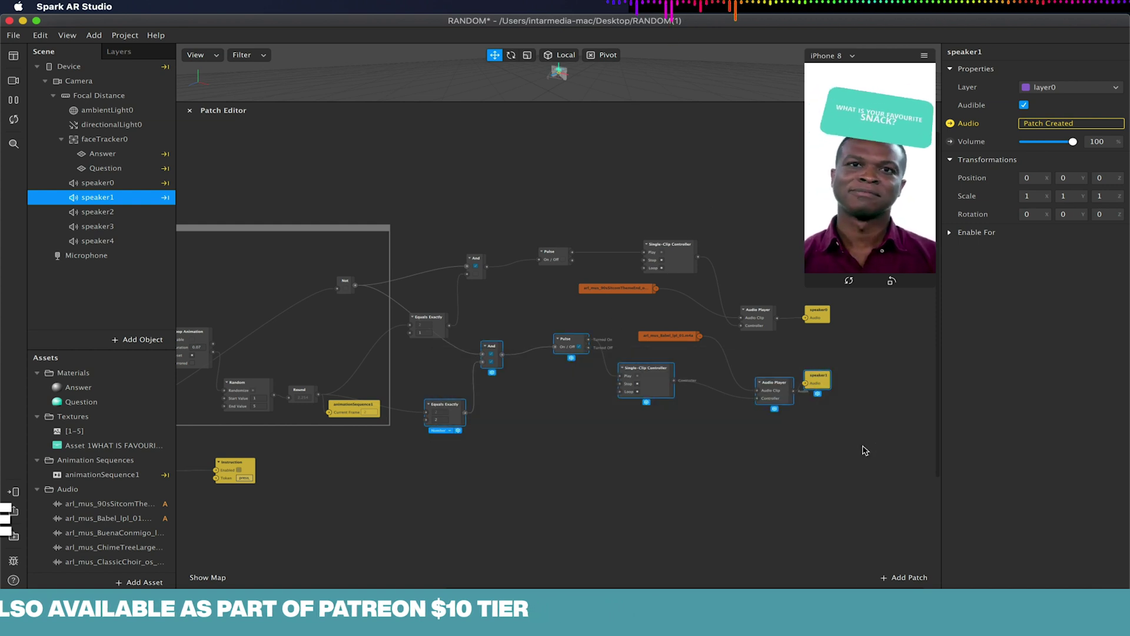
Step: Duplicate the audio branch below and replace its clip with ClassicChoir
left_click_drag(565, 356, 571, 442)
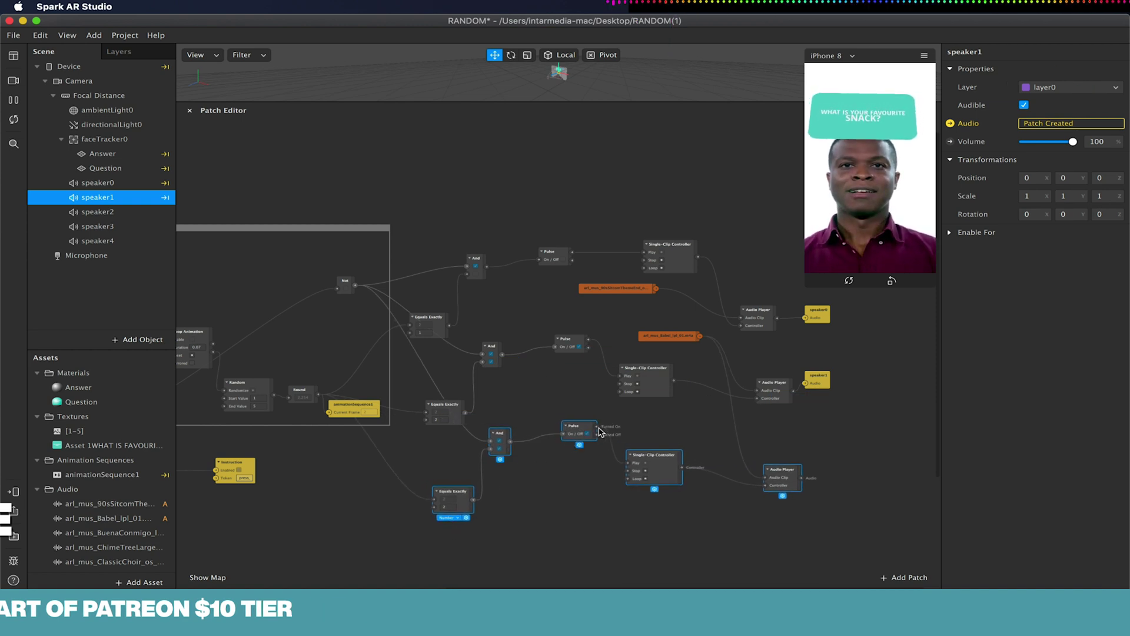
left_click(738, 444)
key("BackSpace")
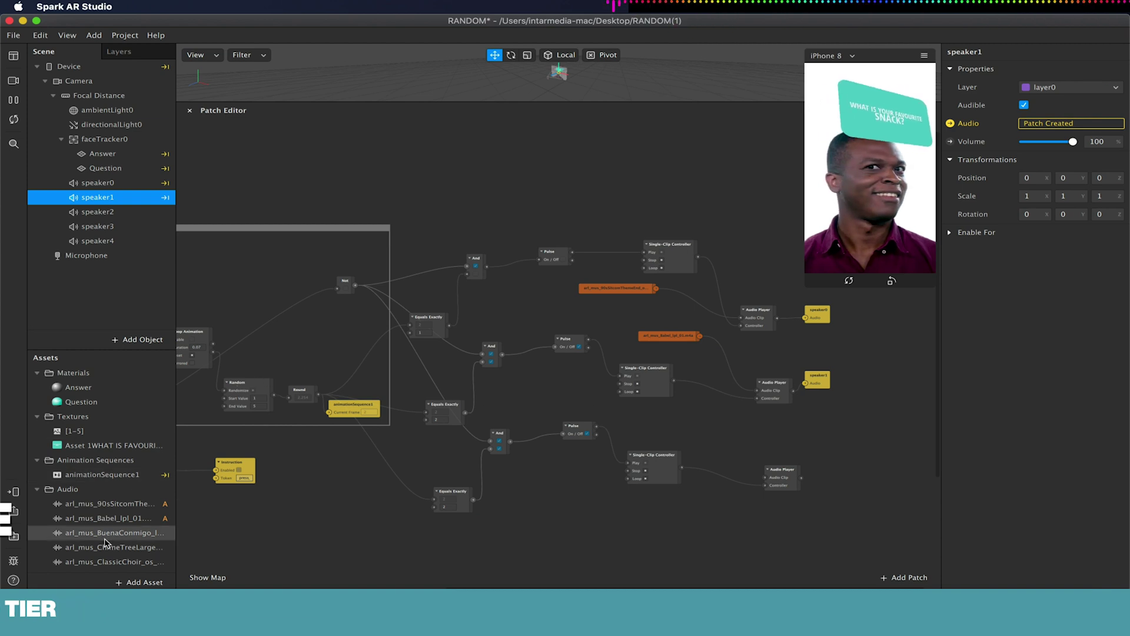
left_click(101, 547)
left_click(101, 561)
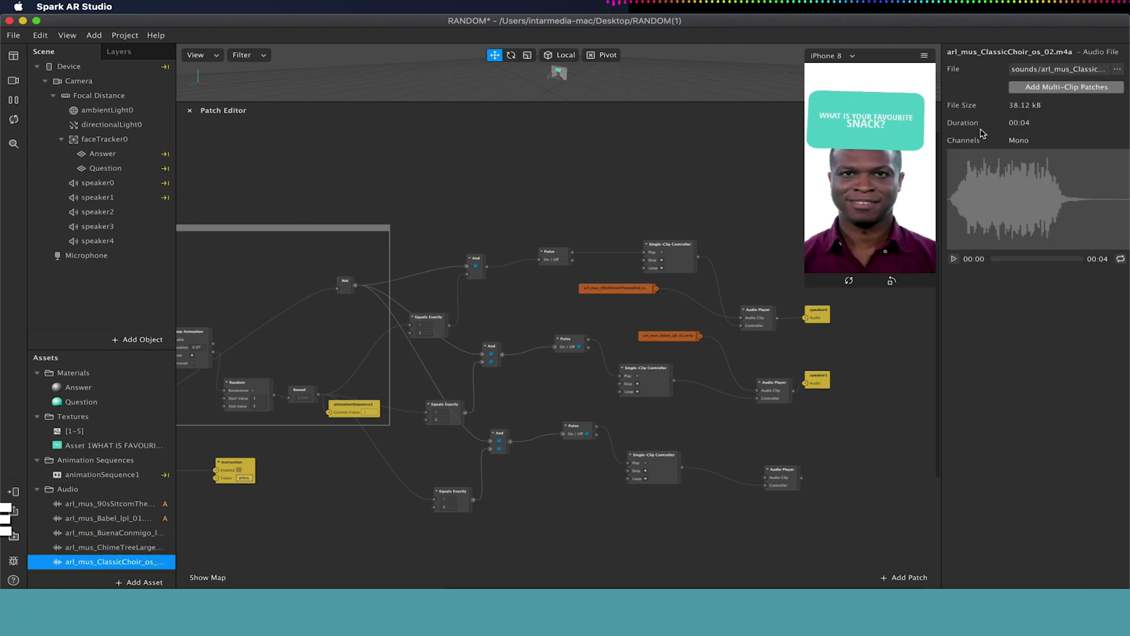
left_click_drag(136, 562, 766, 477)
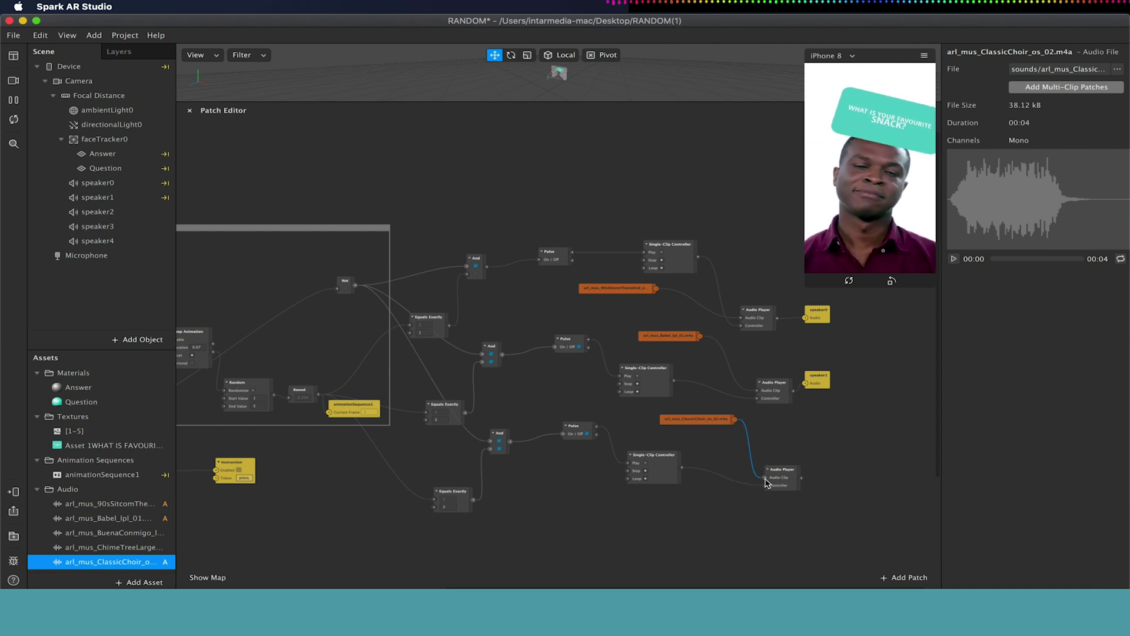
Step: Create a speaker2 patch beside the bottom Audio Player and edit the bottom Equals Exactly value
left_click(98, 212)
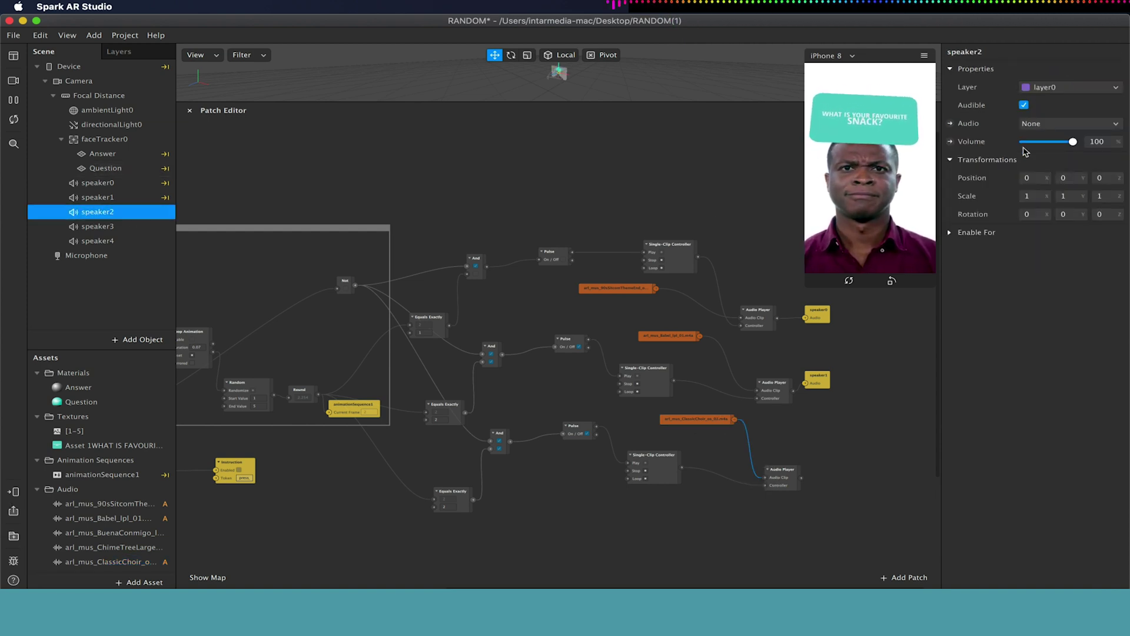
left_click(950, 123)
left_click_drag(571, 364, 837, 477)
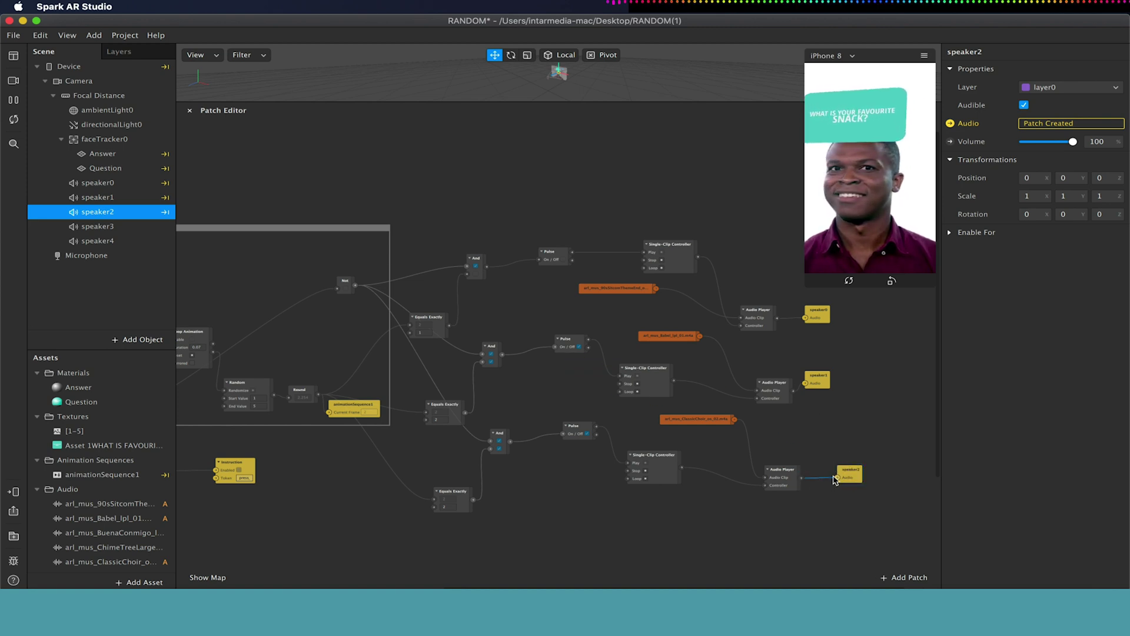
left_click(445, 506)
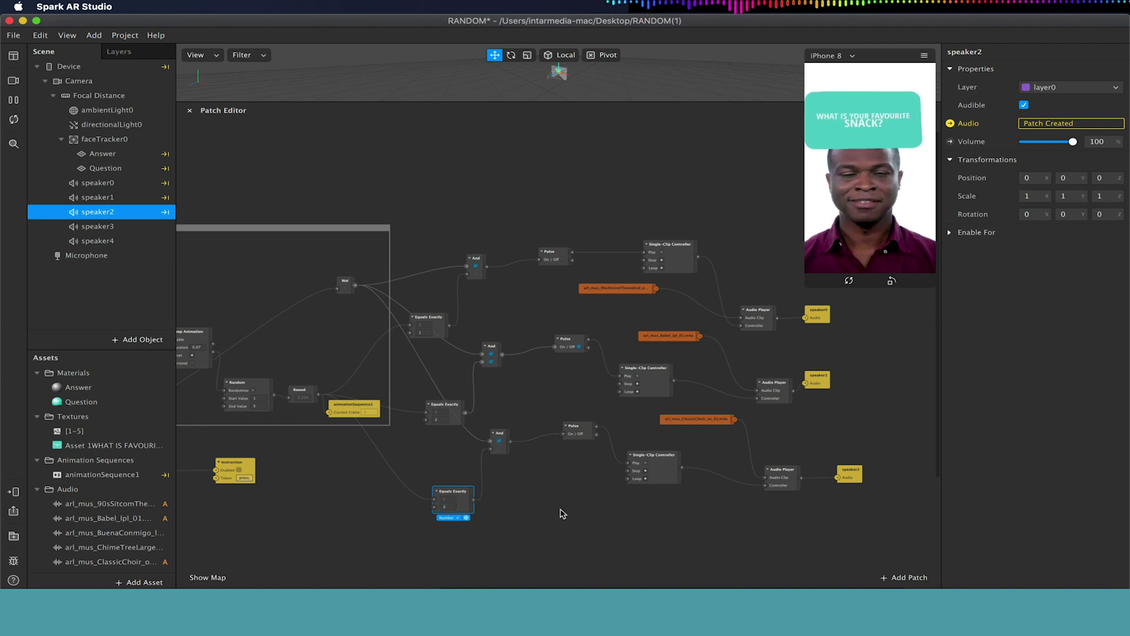
Step: Move the Not node further left and pan to the graph's Screen Tap and Switch area
left_click_drag(353, 288, 296, 303)
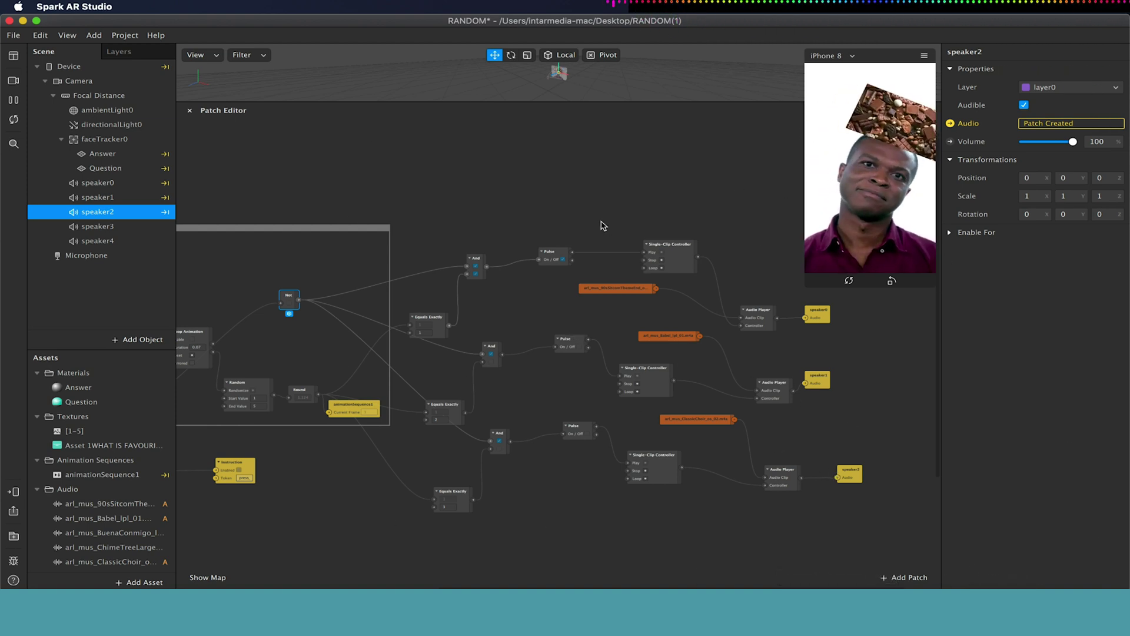
scroll(459, 197, "left", 10)
left_click(569, 171)
scroll(639, 177, "left", 2)
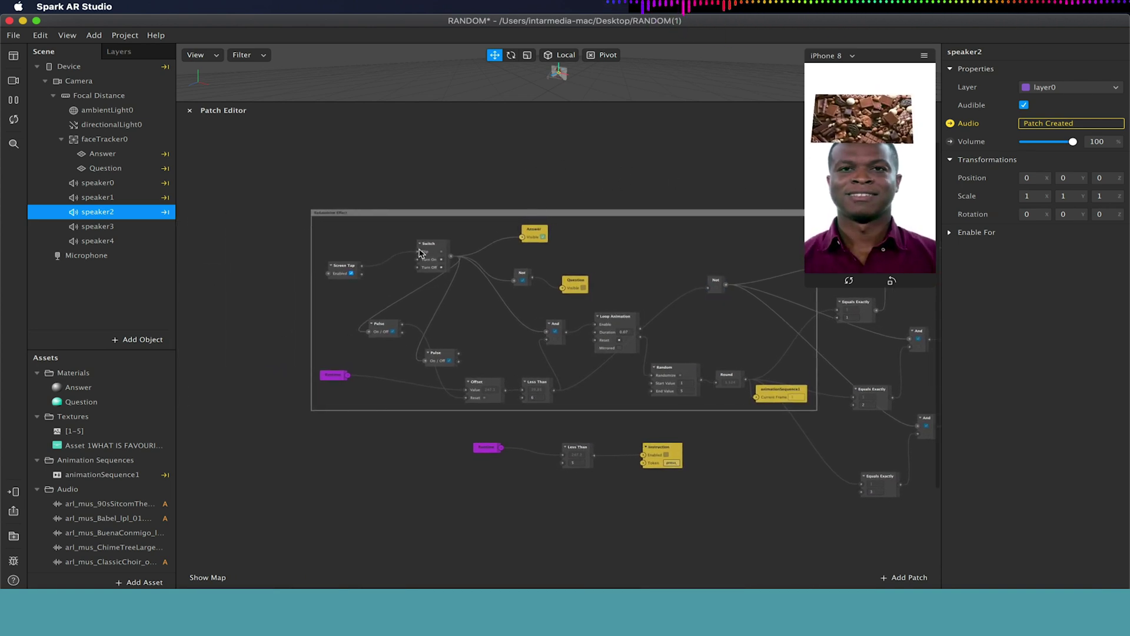
Step: Replace Screen Tap with a Camera patch wired to Pulse, Answer visibility, Not and And
left_click(333, 273)
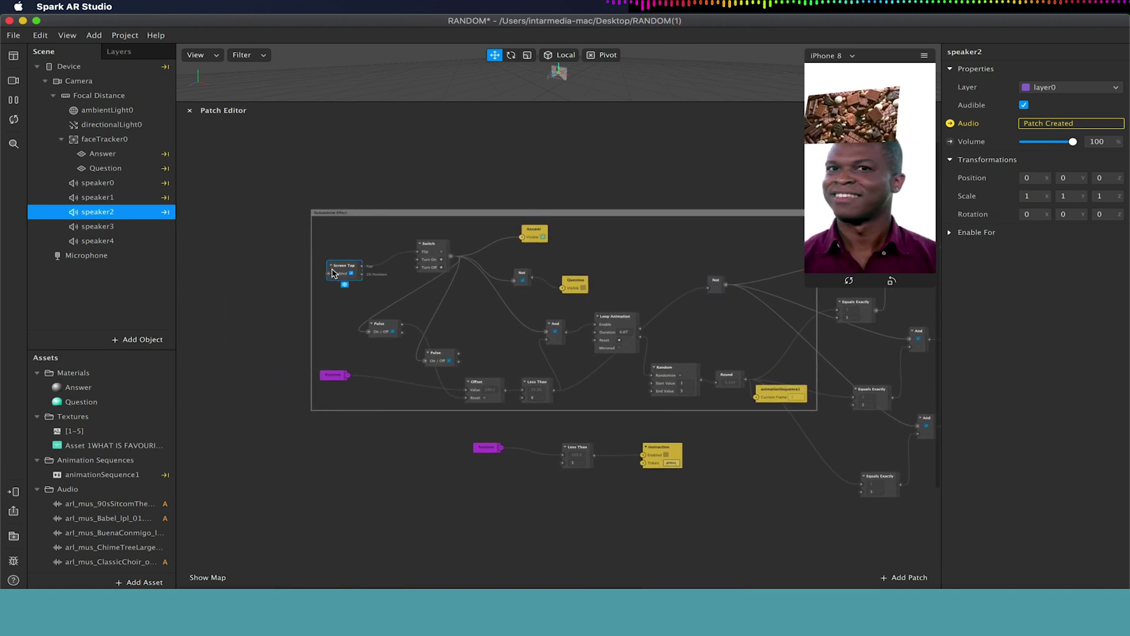
key("Delete")
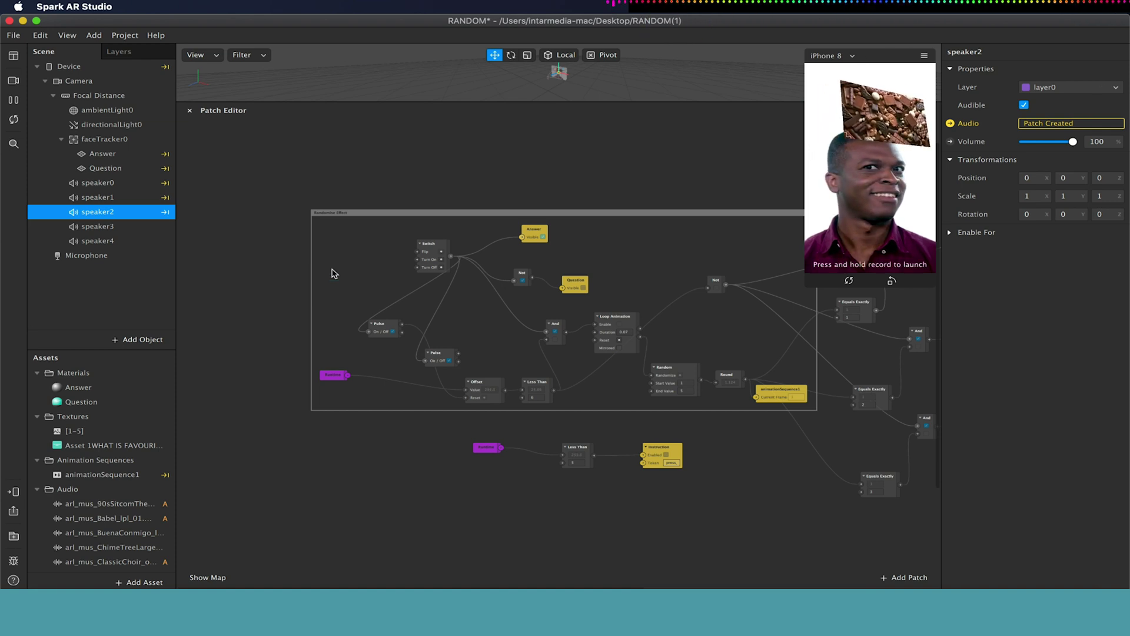
left_click_drag(79, 80, 369, 333)
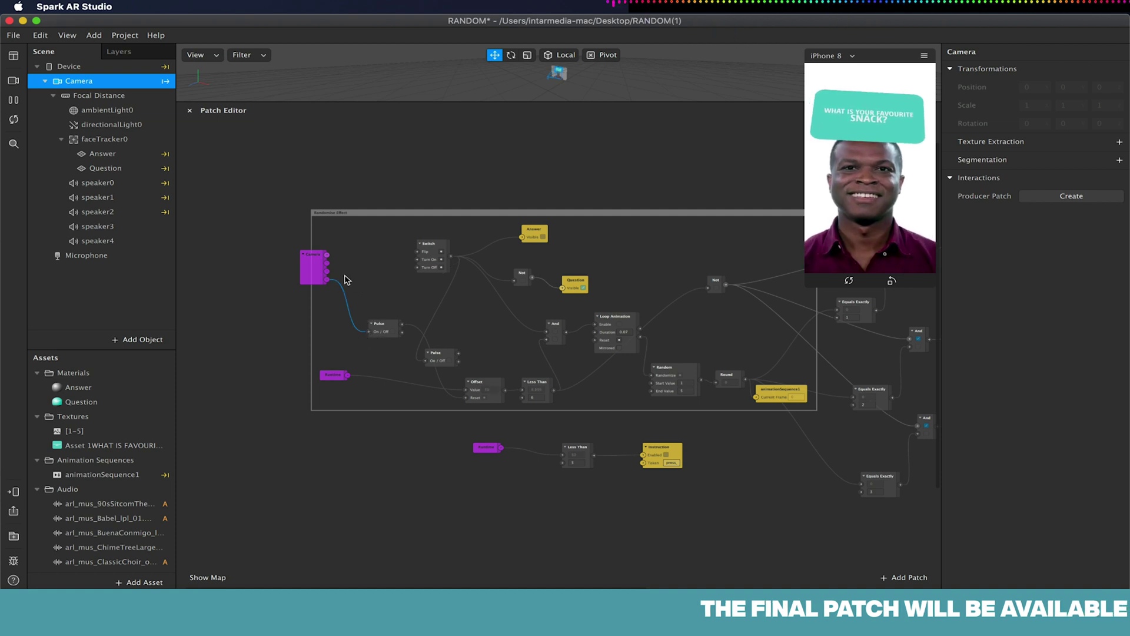
left_click_drag(327, 280, 522, 237)
left_click_drag(429, 249, 383, 177)
left_click_drag(327, 279, 515, 281)
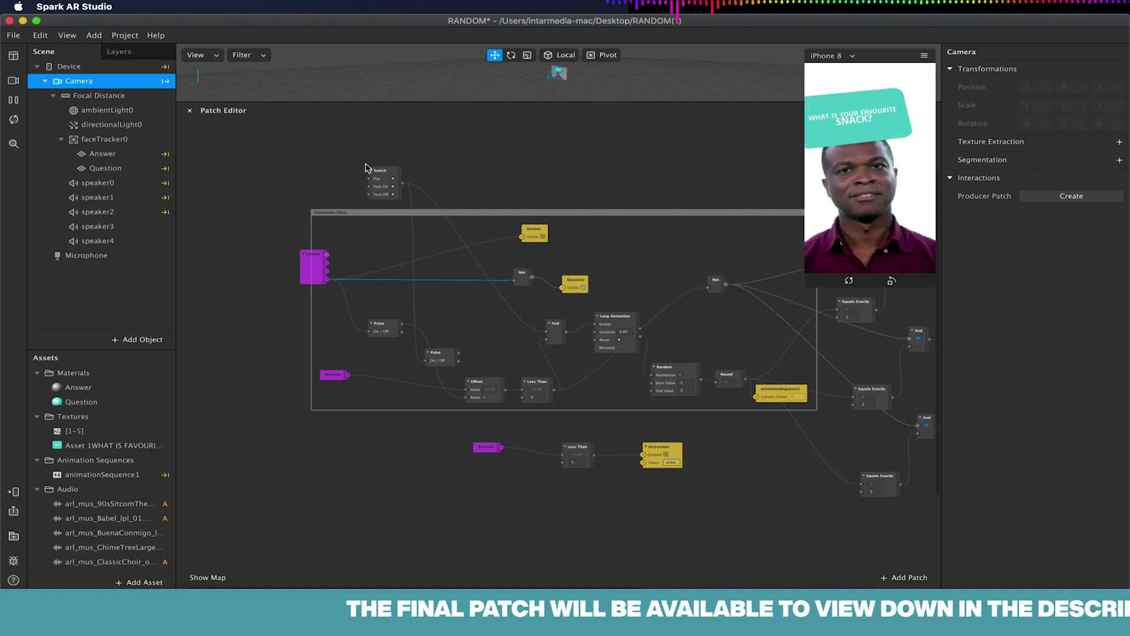
left_click_drag(328, 281, 548, 334)
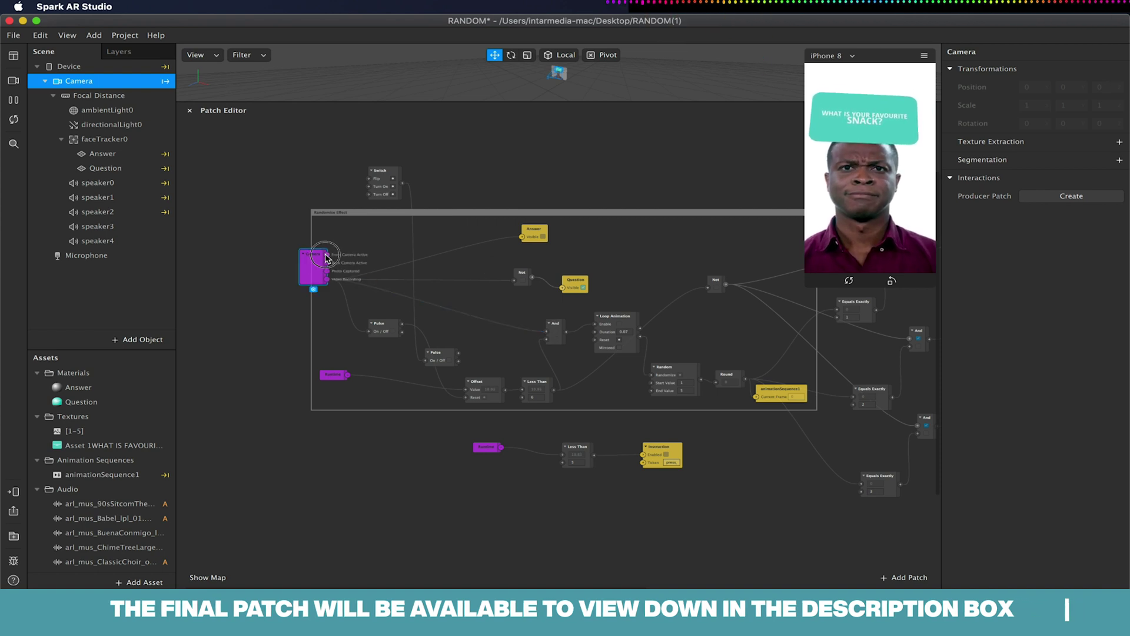
Step: Reposition the Camera patch and delete the second Pulse and the Switch nodes
left_click_drag(324, 265, 351, 246)
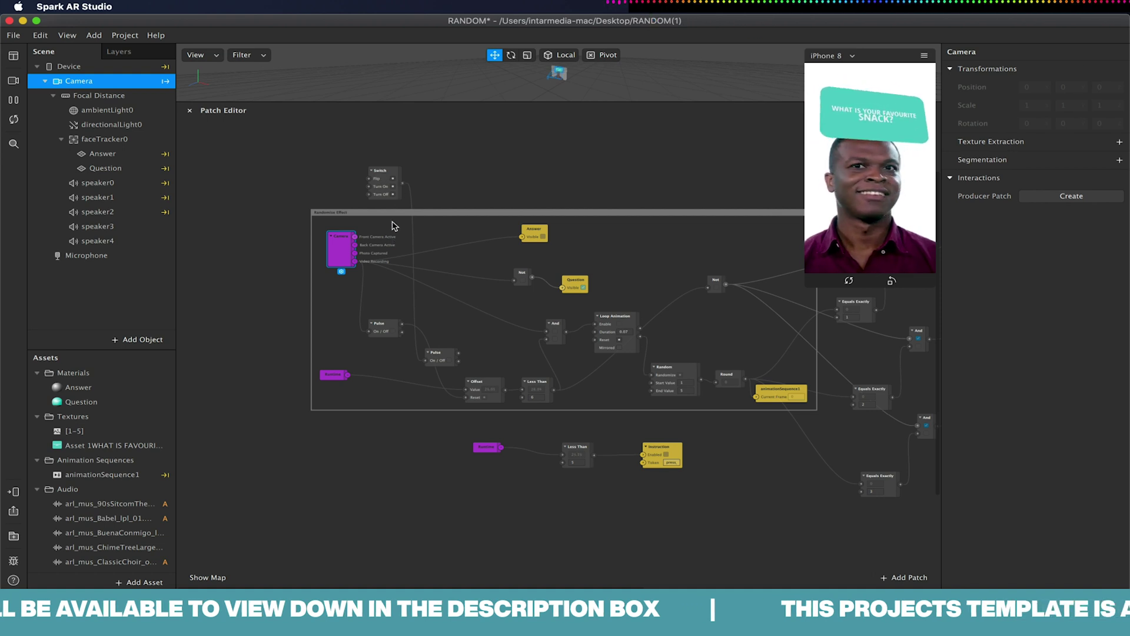
left_click(429, 293)
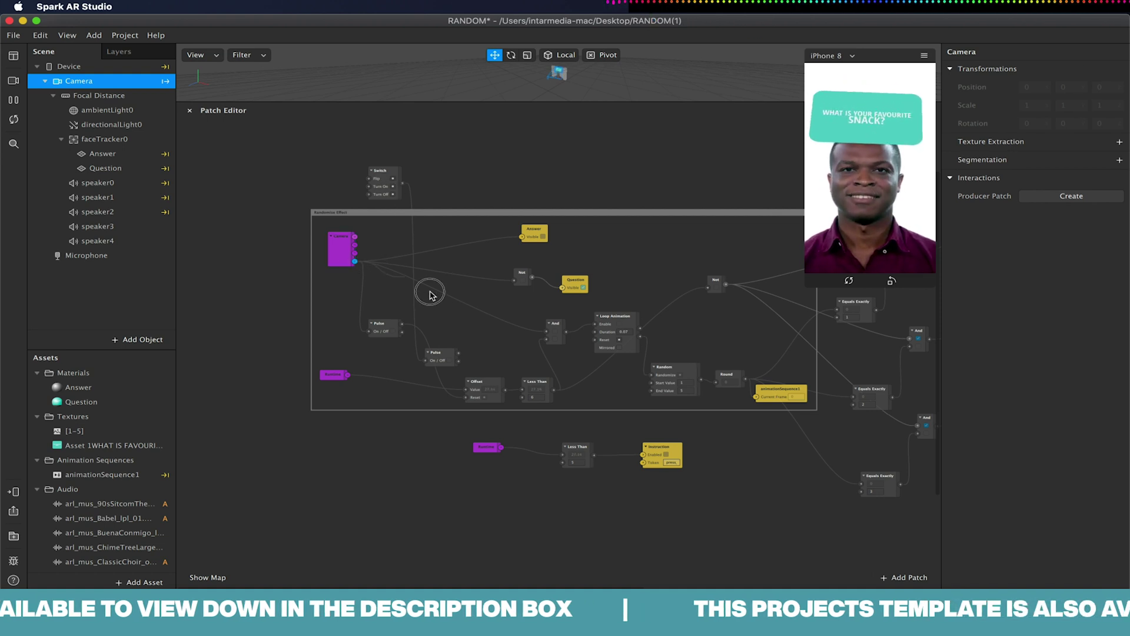
left_click(440, 358)
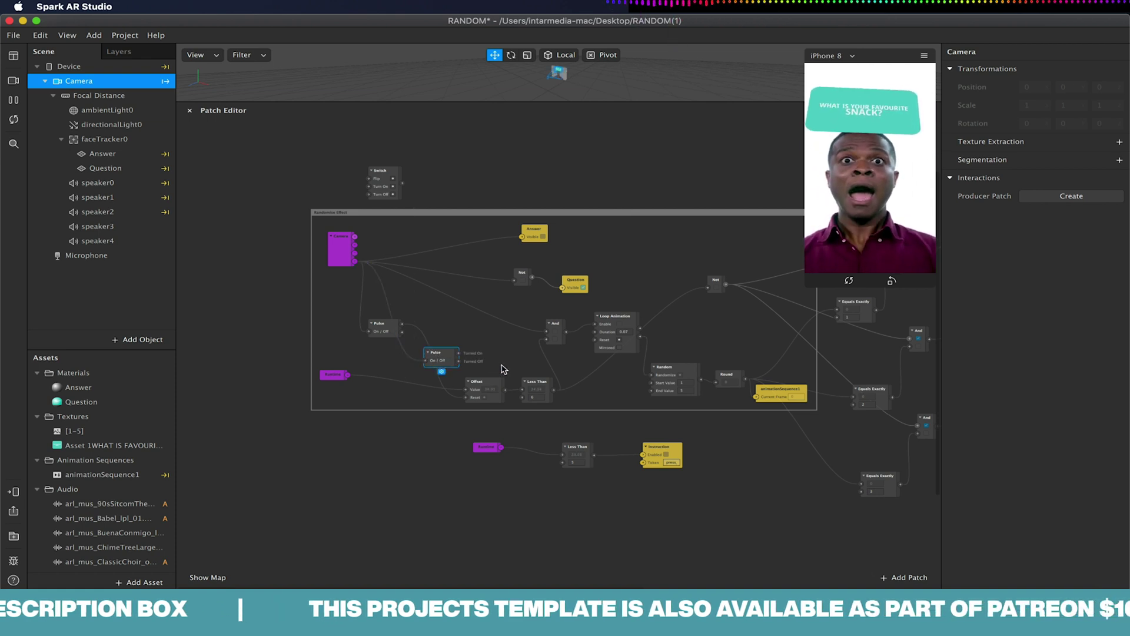
key("BackSpace")
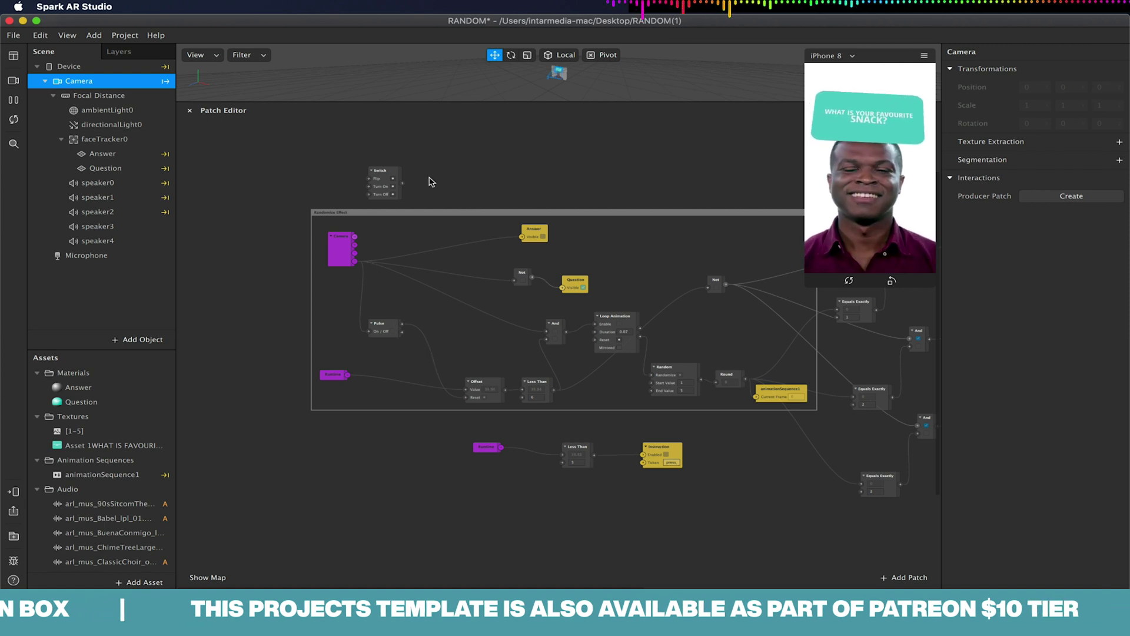
left_click(386, 171)
key("BackSpace")
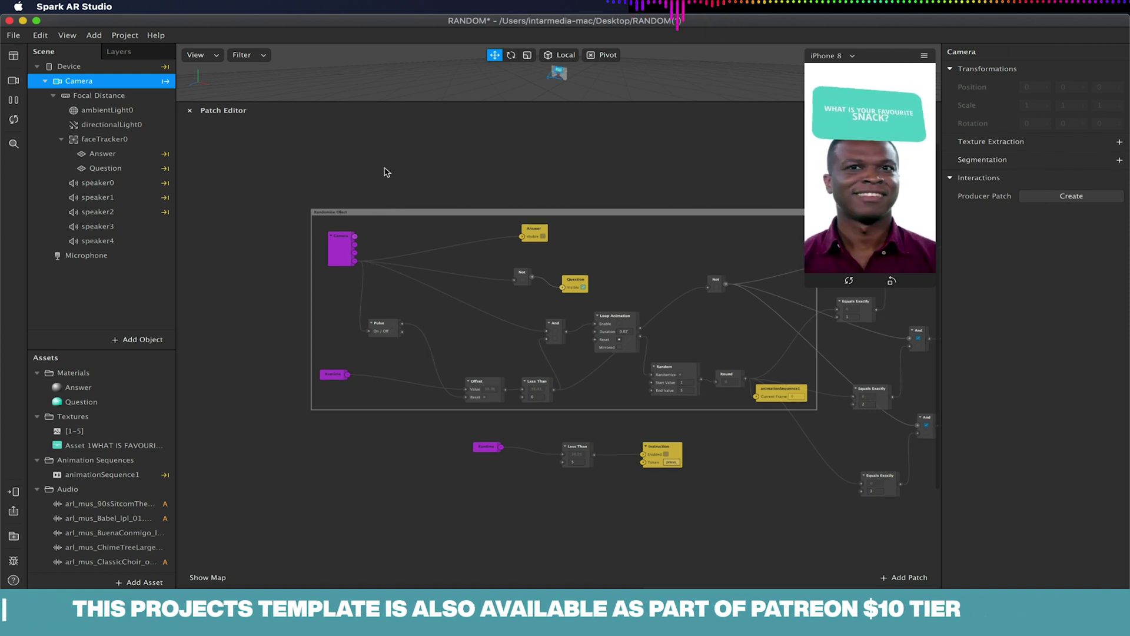
left_click_drag(452, 161, 353, 165)
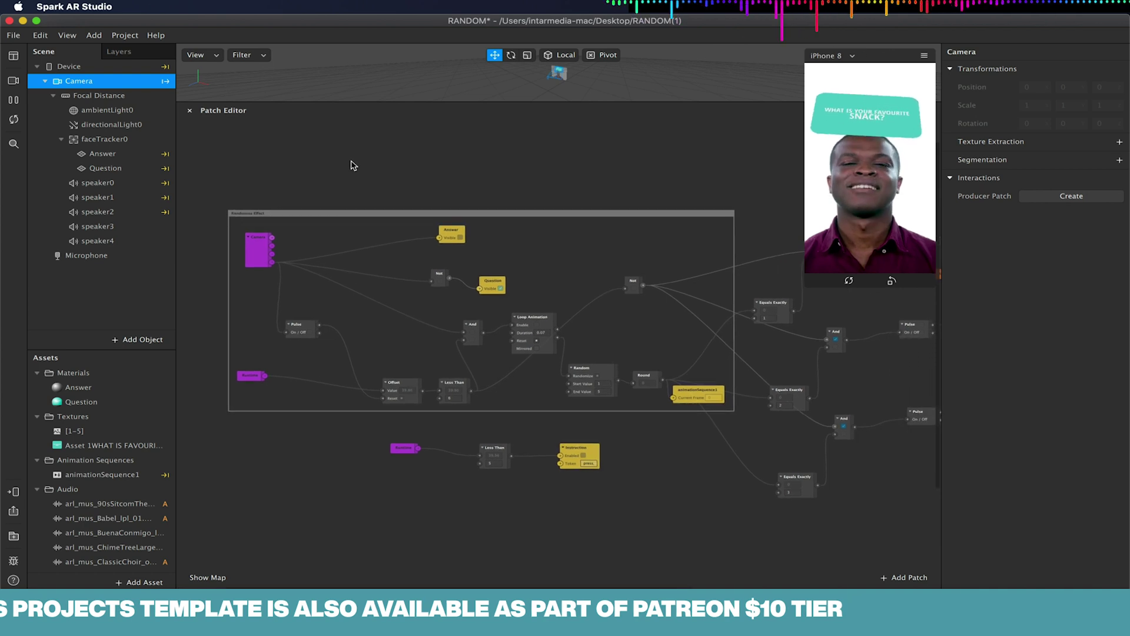
left_click_drag(447, 169, 389, 169)
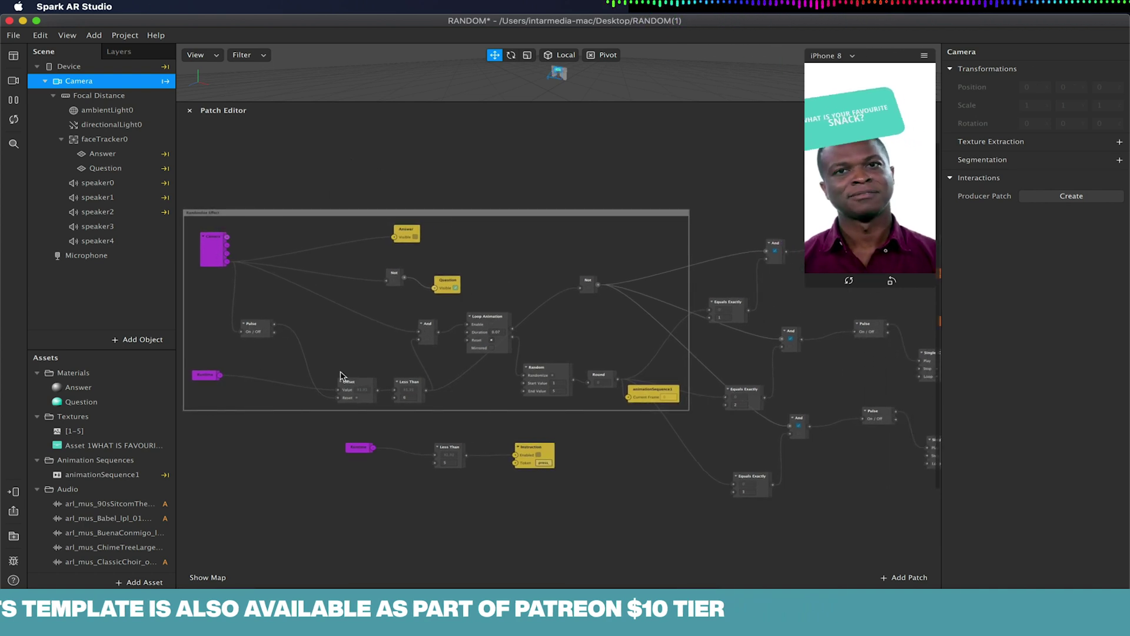